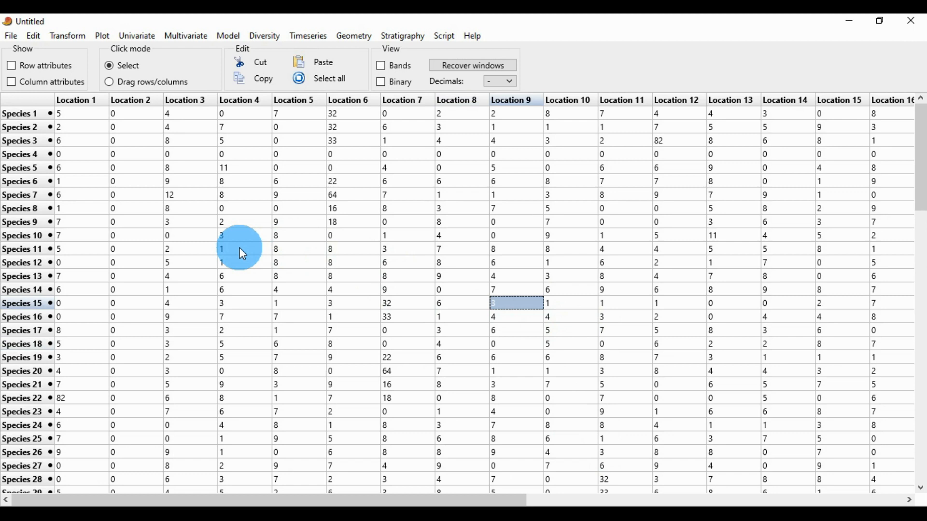
Look over the species-by-location data table, from the Location 1 column through the later locations.
scroll(211, 261, up, 4)
key(Up)
key(Up)
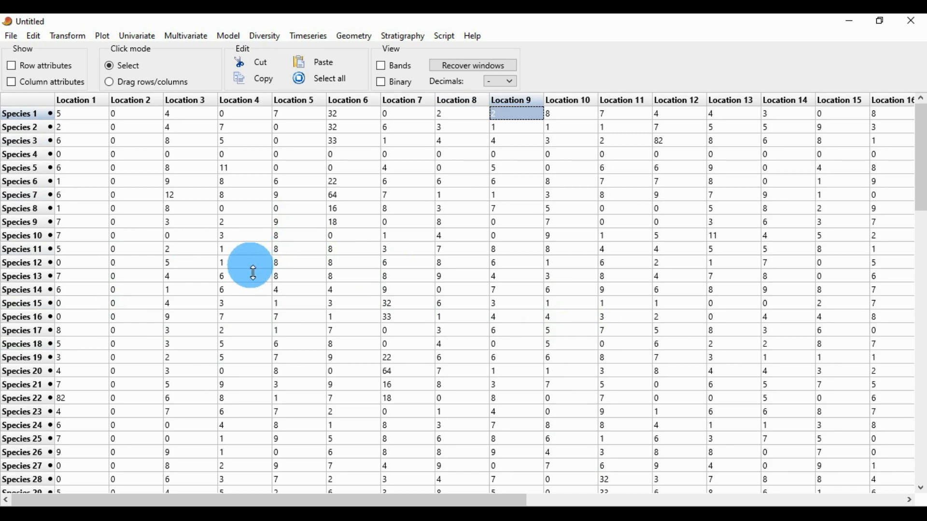
click(99, 97)
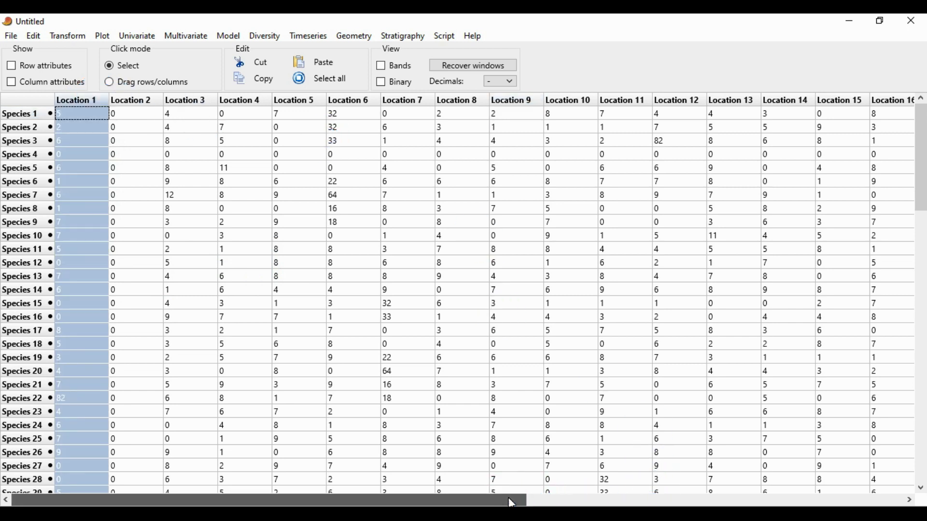
click(816, 497)
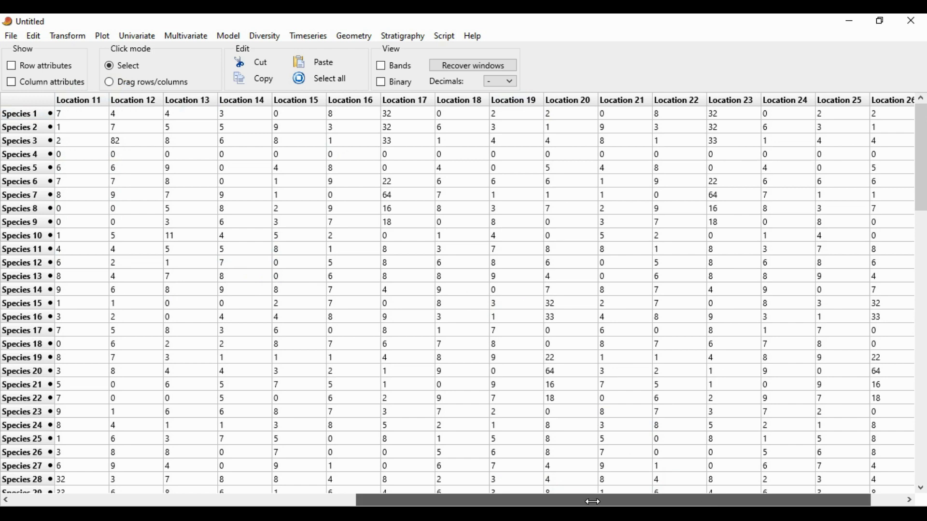
click(314, 500)
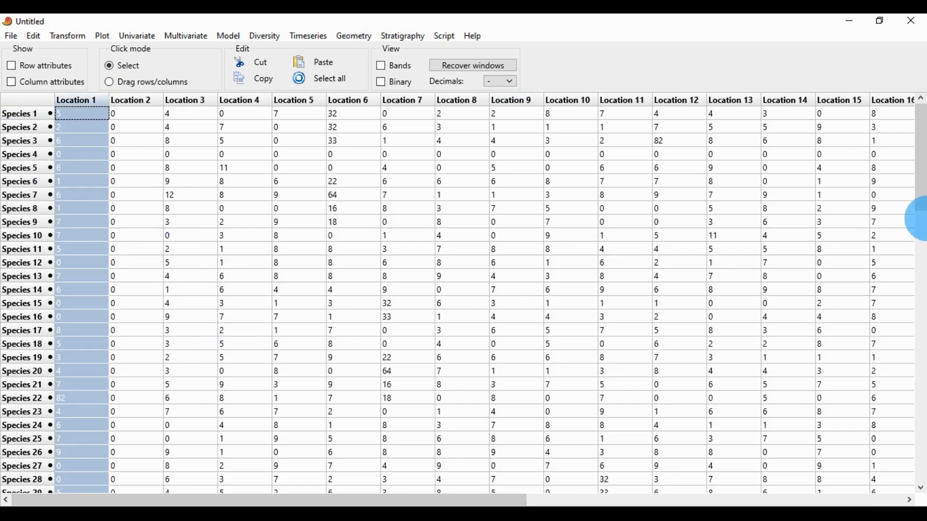
drag(922, 189, 921, 155)
click(352, 223)
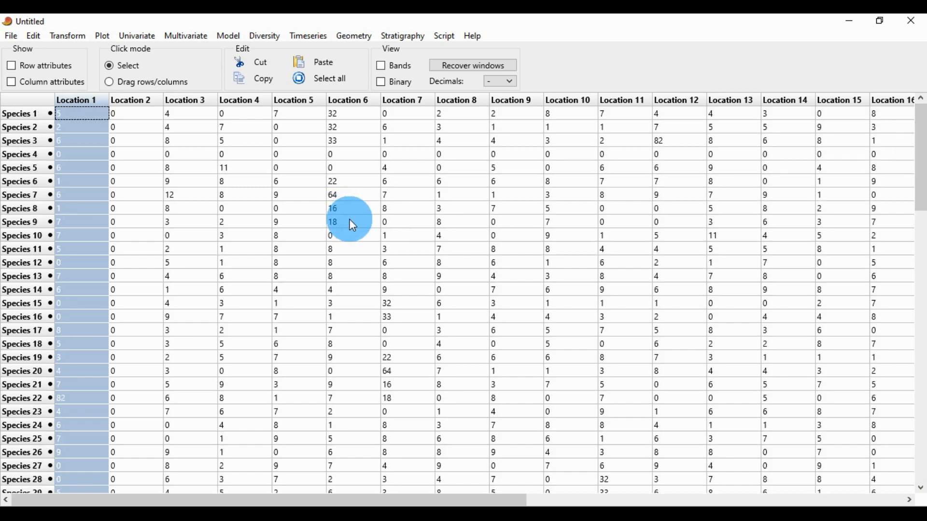
drag(222, 234, 232, 208)
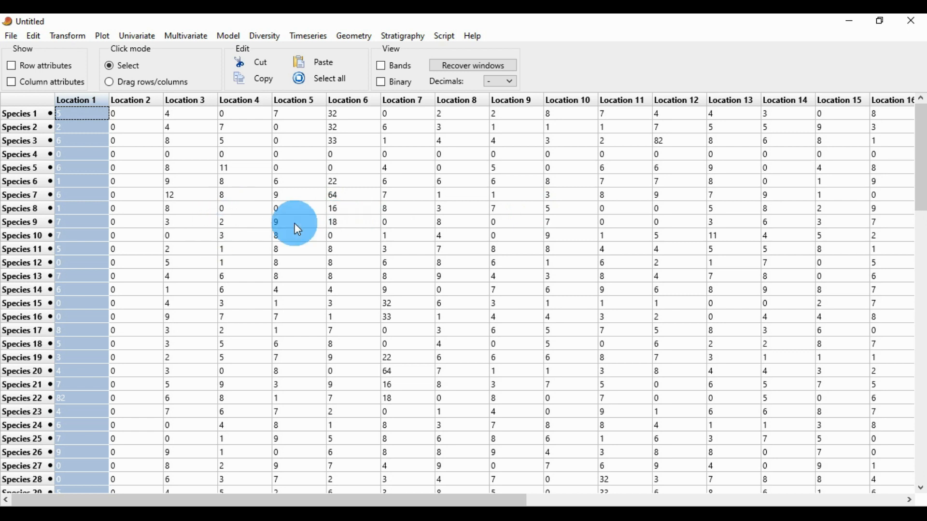
click(251, 209)
click(245, 113)
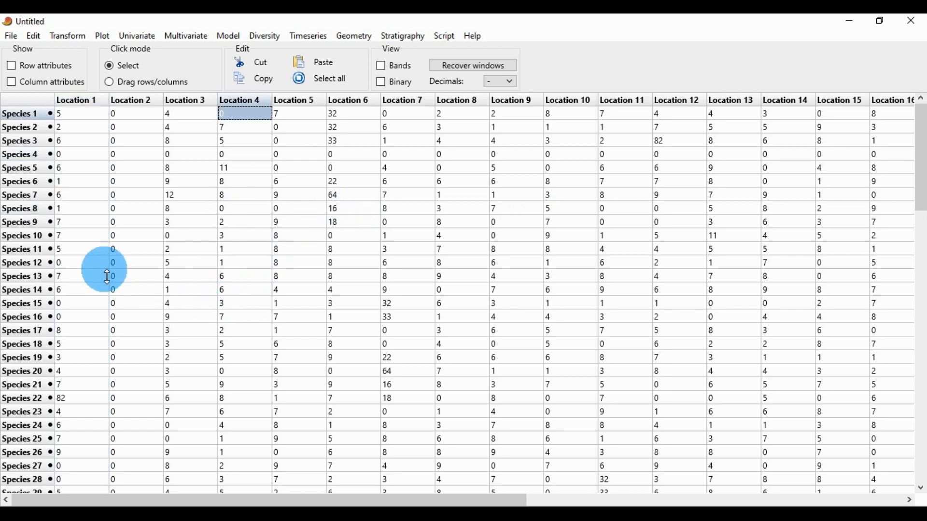
Select the entire data table, check that the selection reaches Location 26 and Species 99, and copy it.
click(340, 80)
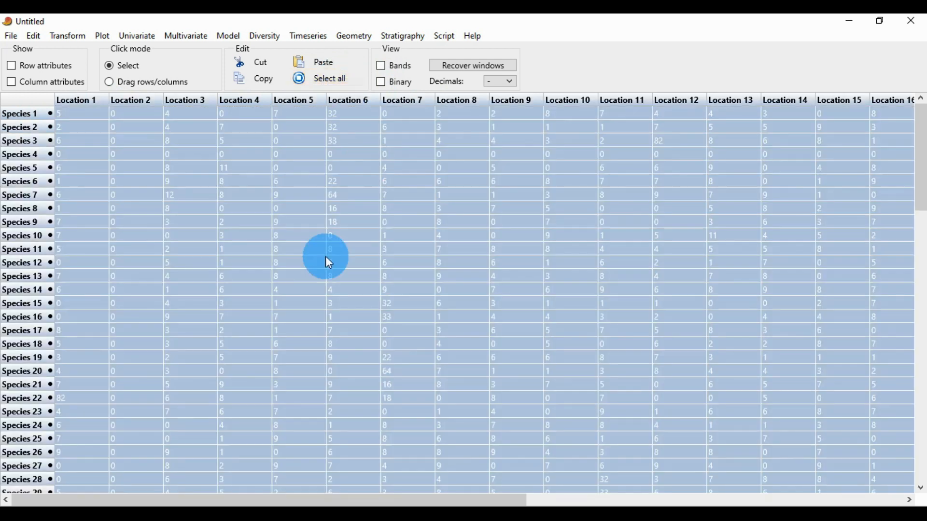
drag(515, 501, 877, 501)
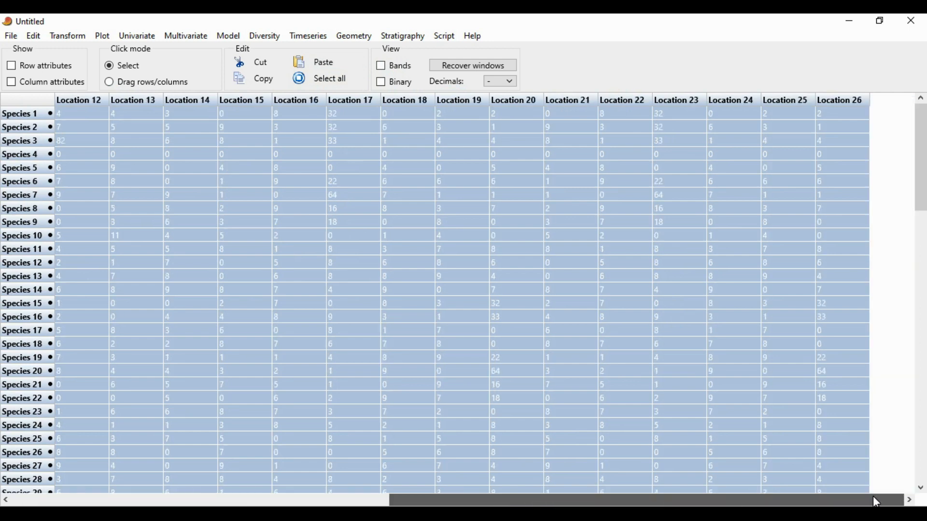
drag(923, 170, 921, 483)
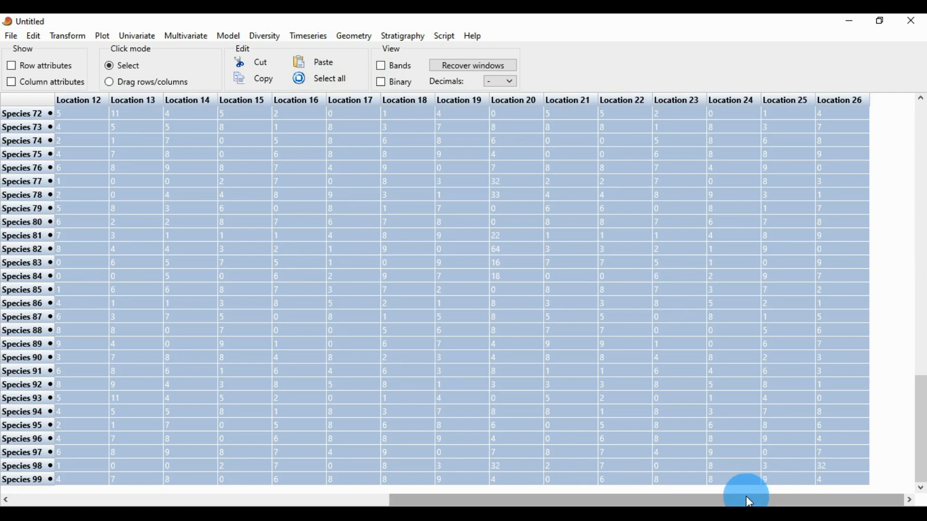
drag(716, 500, 270, 502)
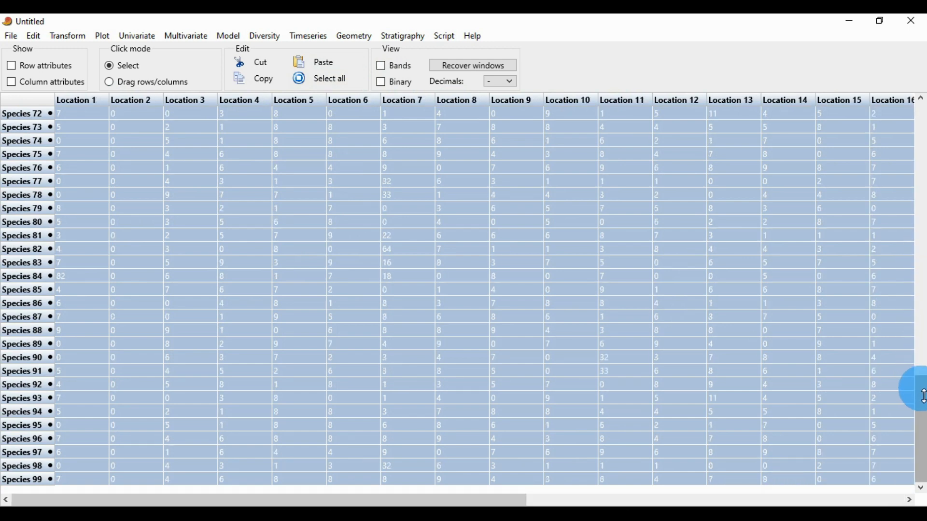
drag(921, 397, 922, 123)
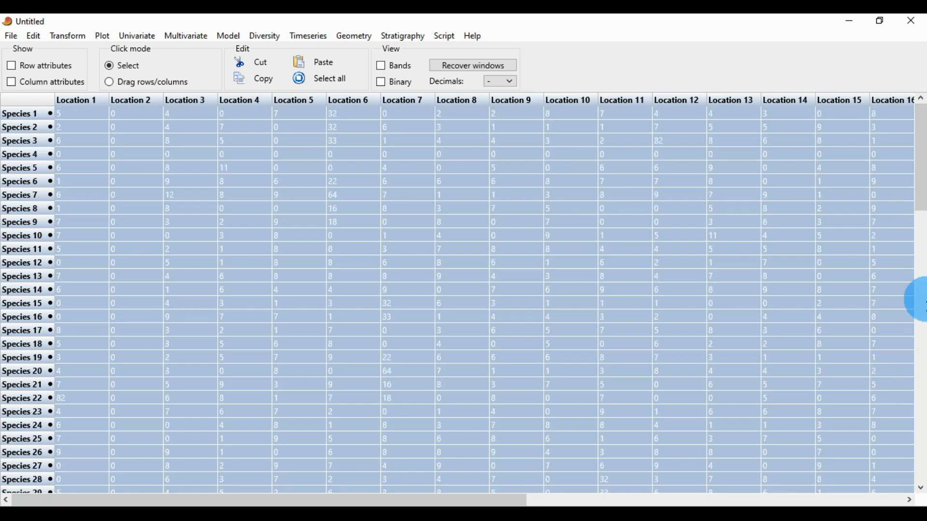
click(265, 84)
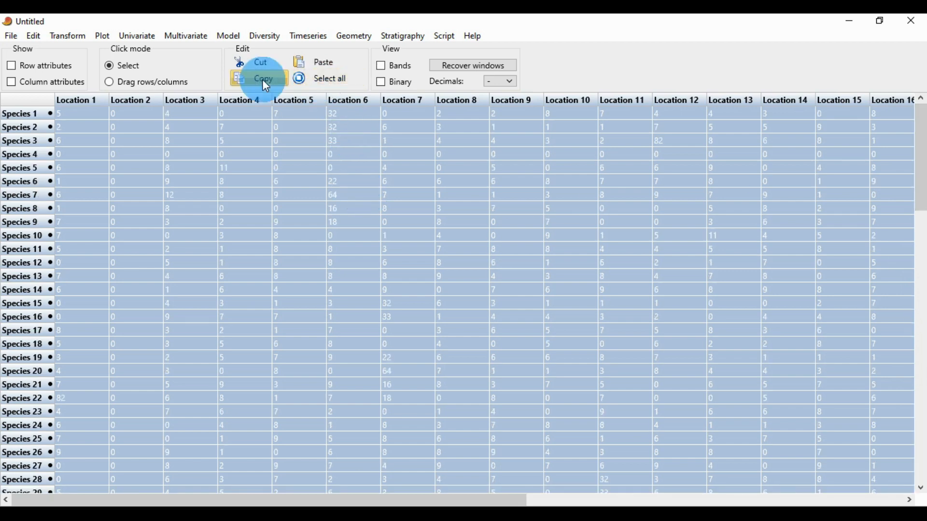
click(425, 234)
key(Page_Up)
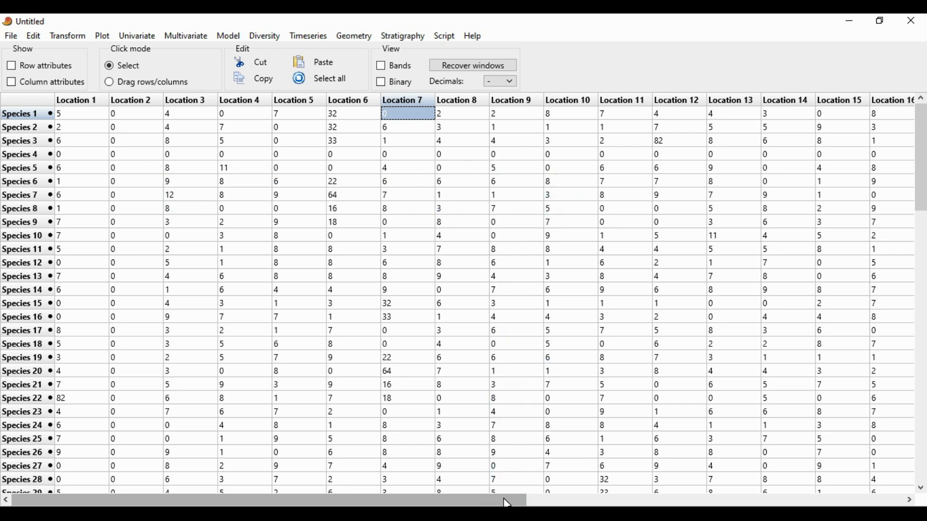
Insert 1 new column directly before the Location 26 column.
click(847, 503)
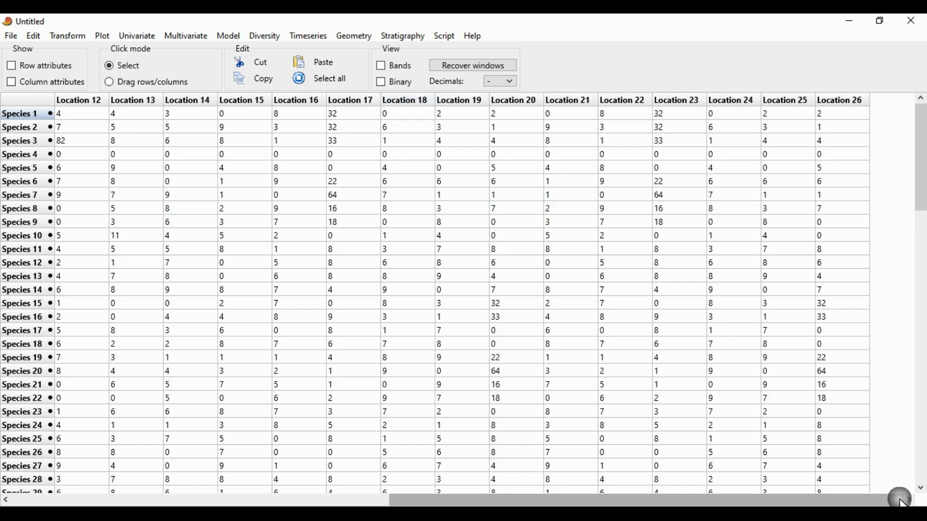
click(851, 104)
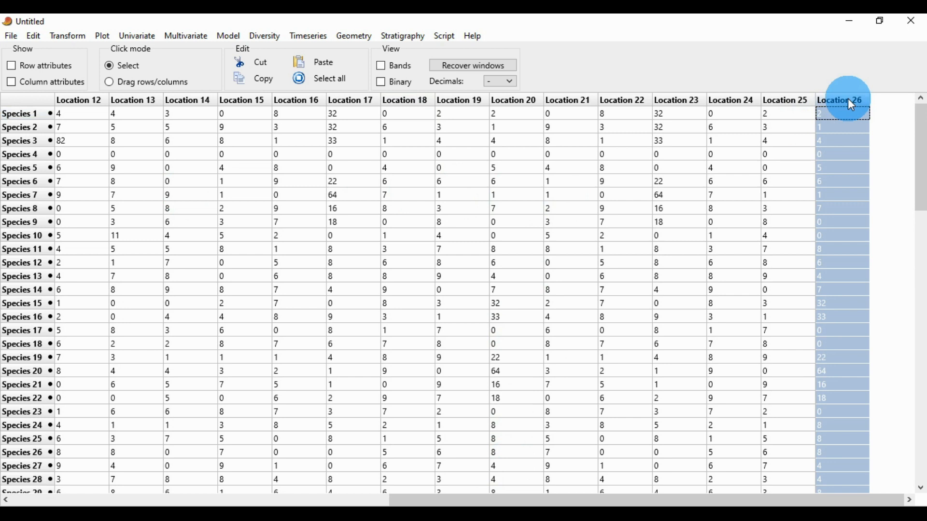
click(33, 37)
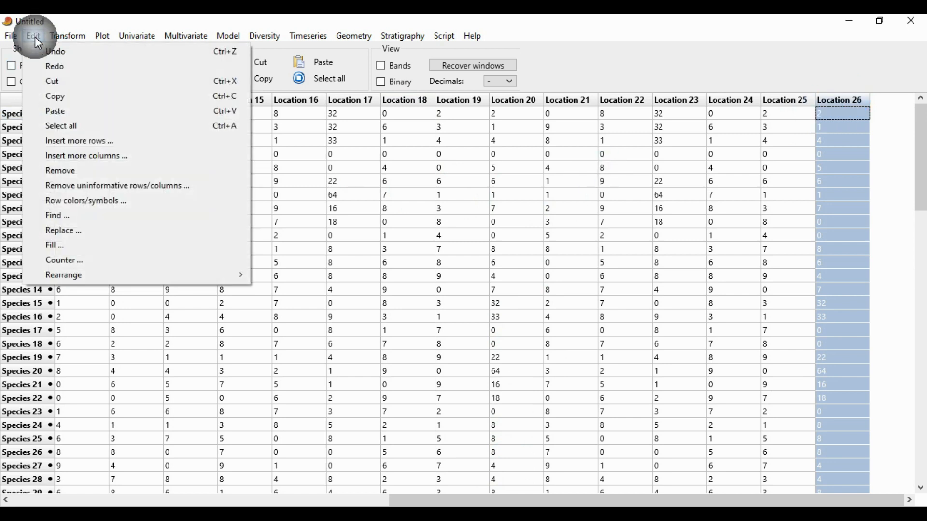
click(92, 156)
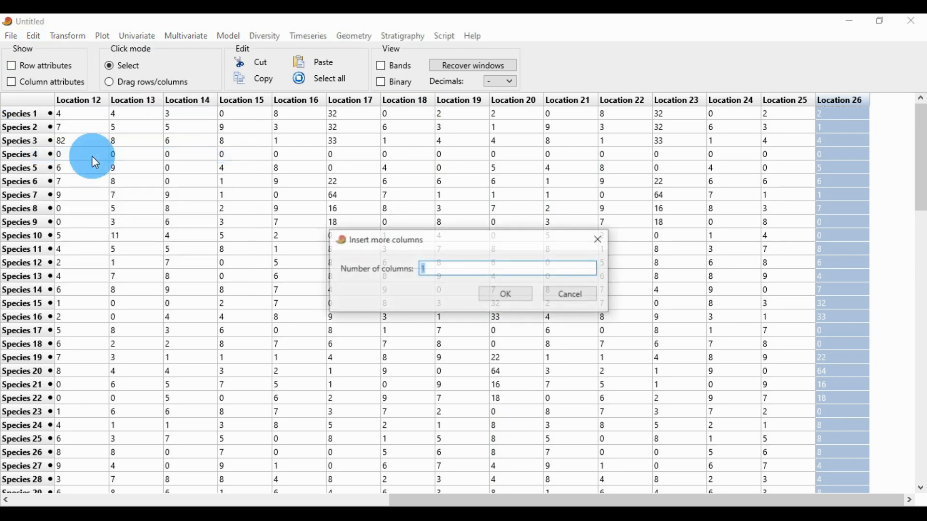
drag(419, 243, 385, 210)
click(403, 240)
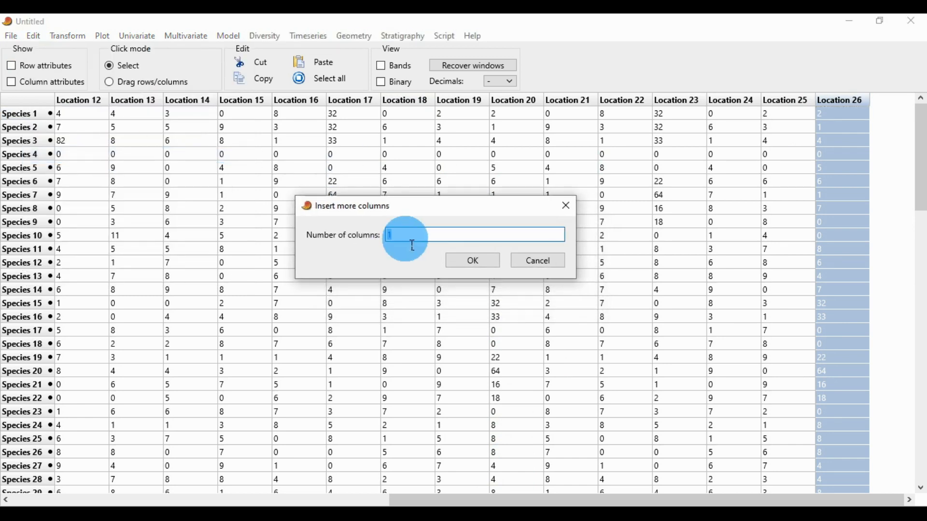
key(BackSpace)
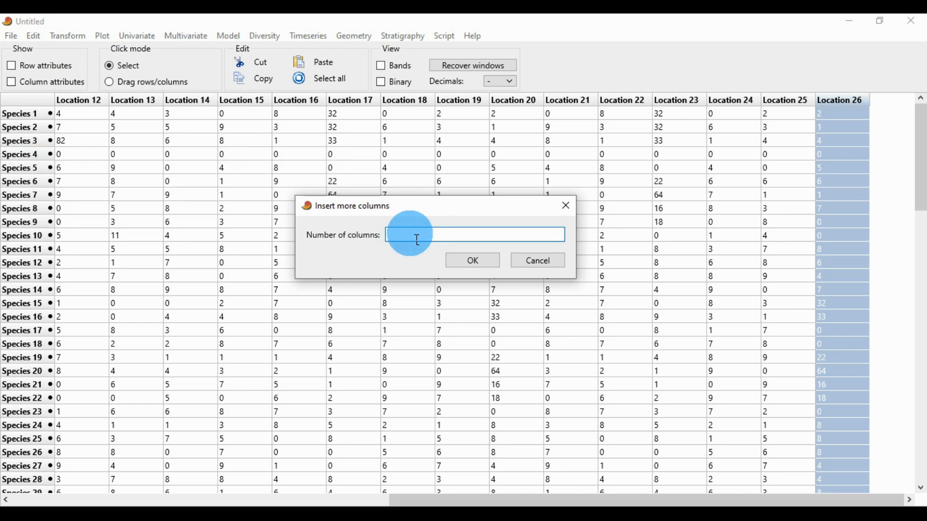
text(1)
click(474, 260)
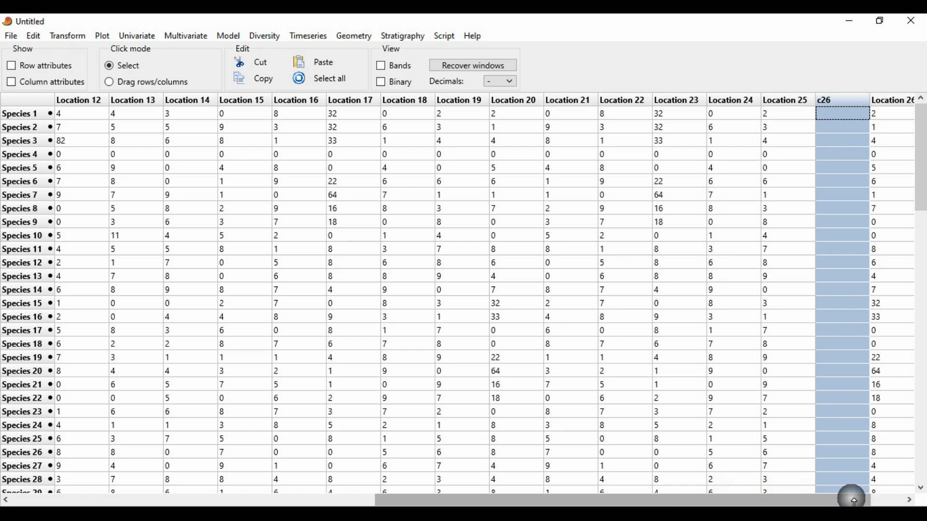
Move the Location 26 column's data into the empty c26 column by cutting and pasting, starting at Species 1.
drag(855, 503, 888, 504)
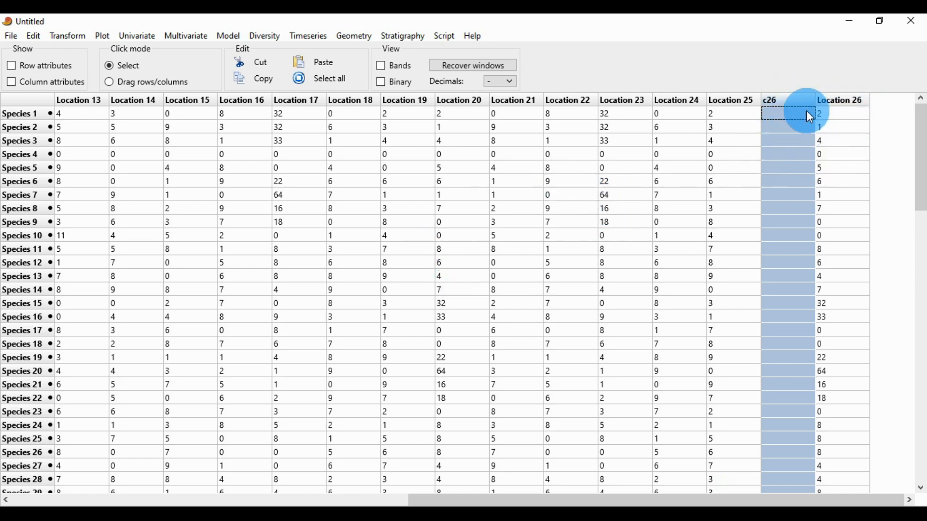
click(850, 101)
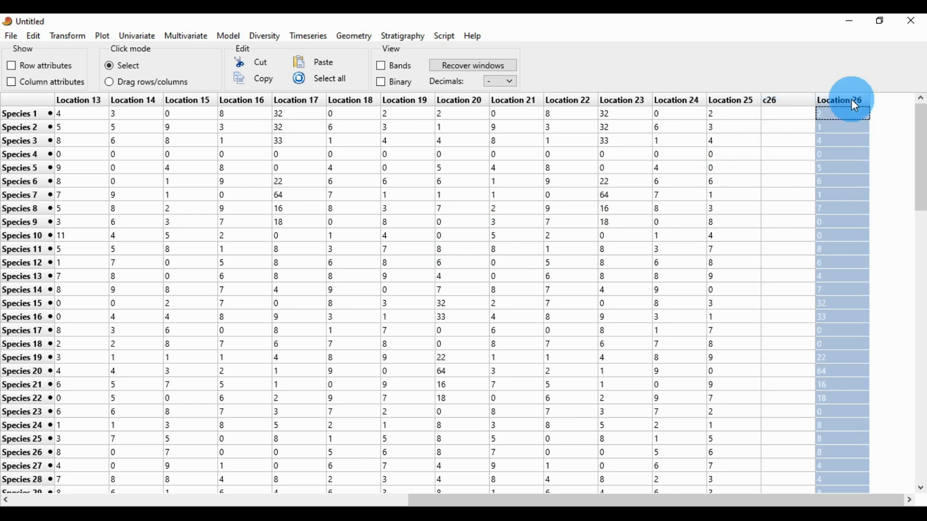
click(247, 64)
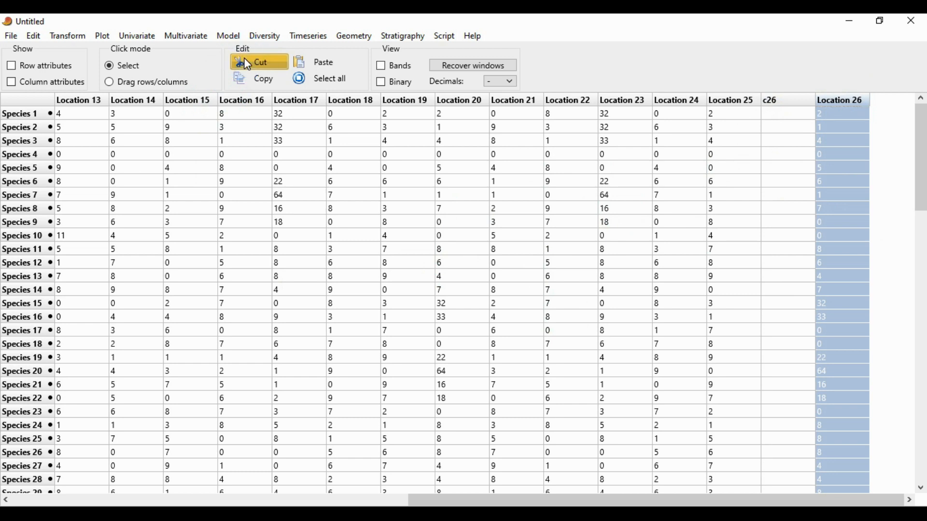
click(791, 114)
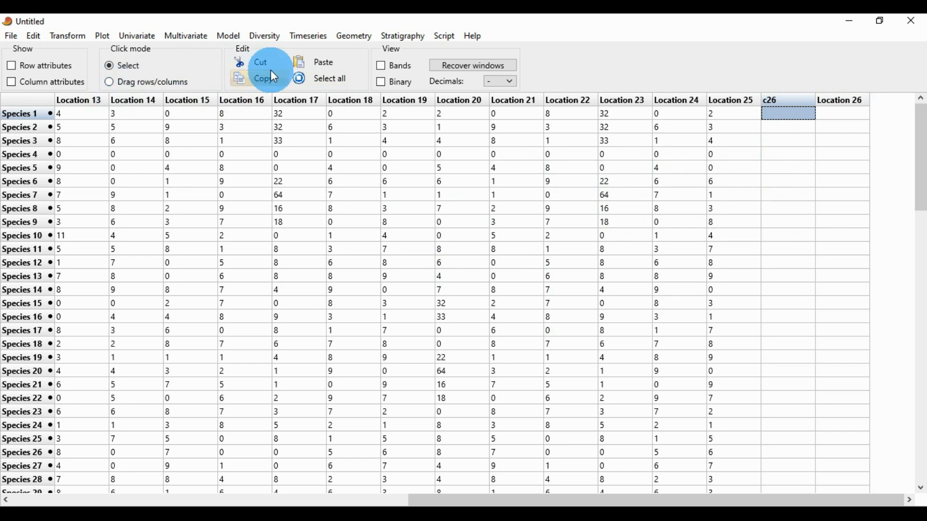
click(317, 68)
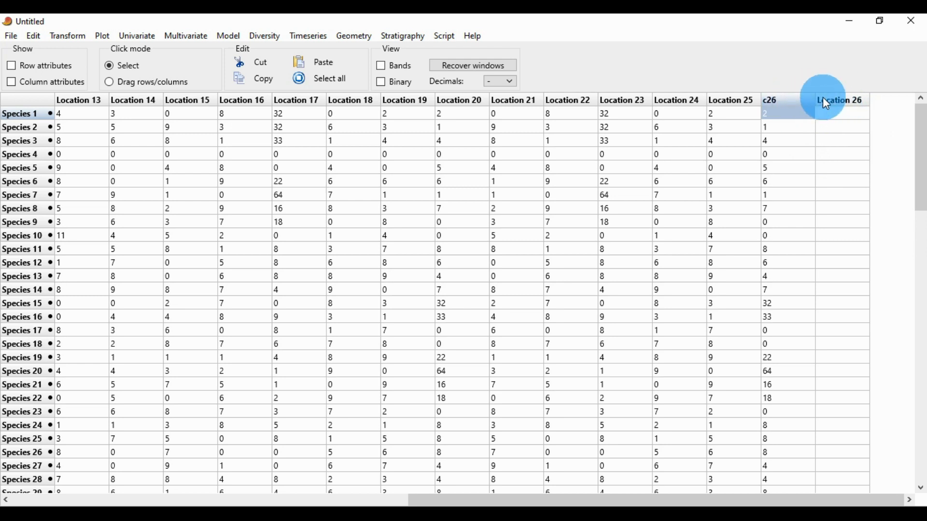
Show the column attributes and move the name Location 26 from the emptied last column onto column c26.
click(11, 82)
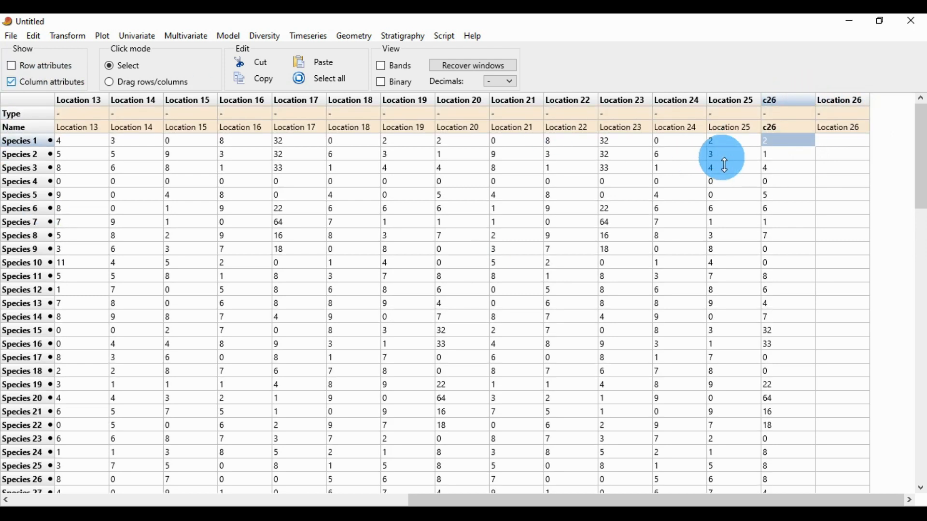
click(786, 128)
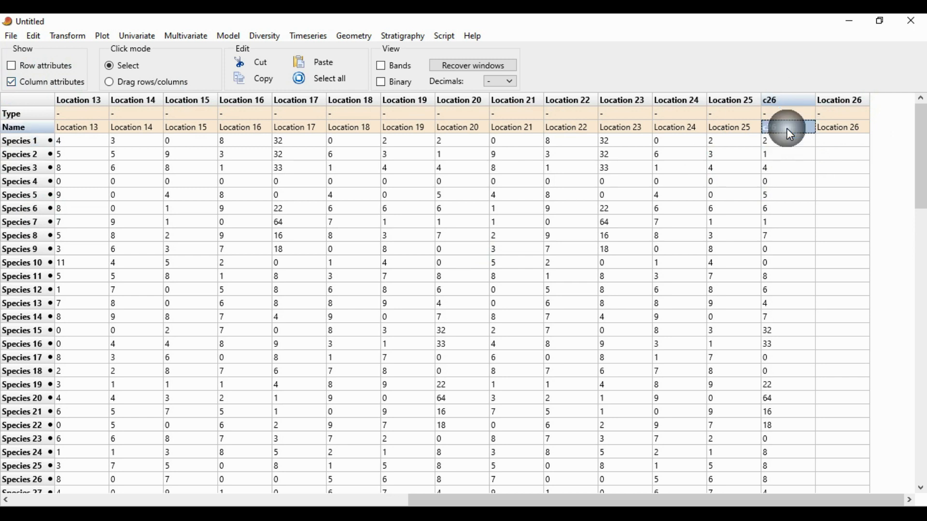
click(851, 129)
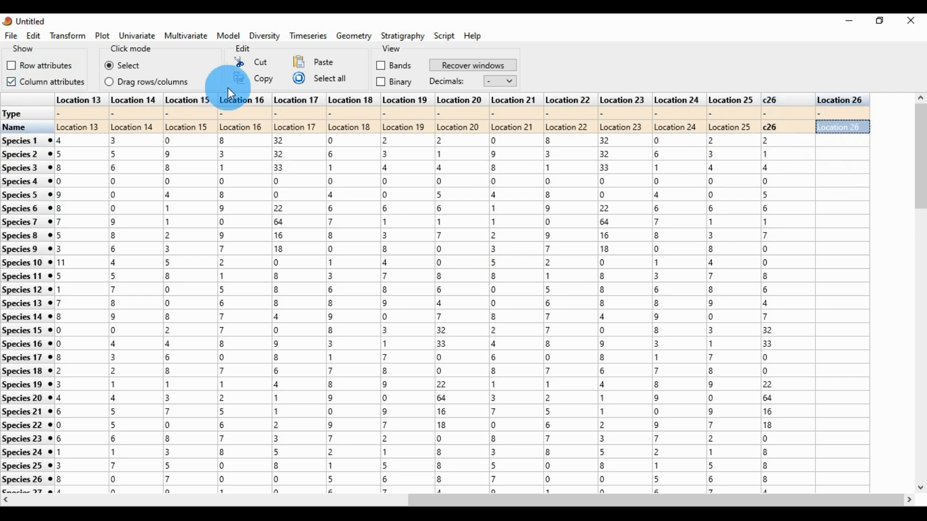
click(268, 62)
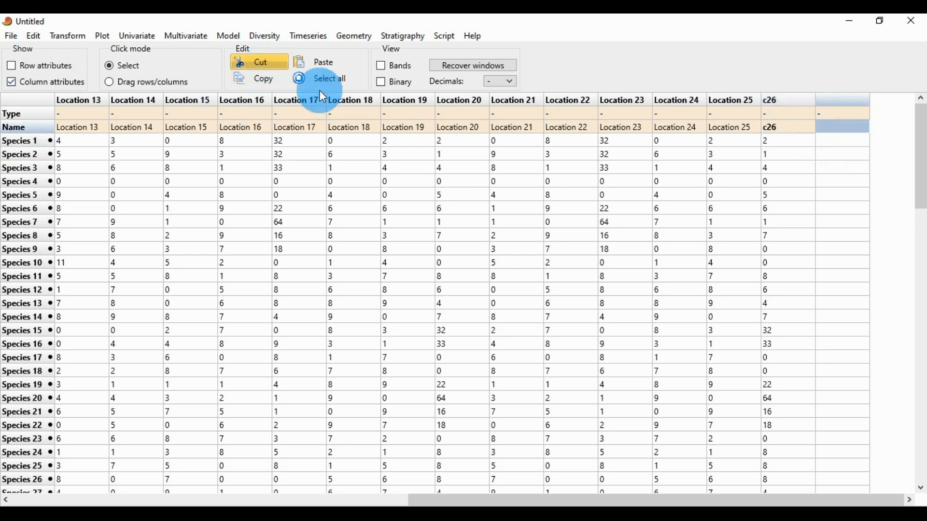
click(773, 128)
click(318, 63)
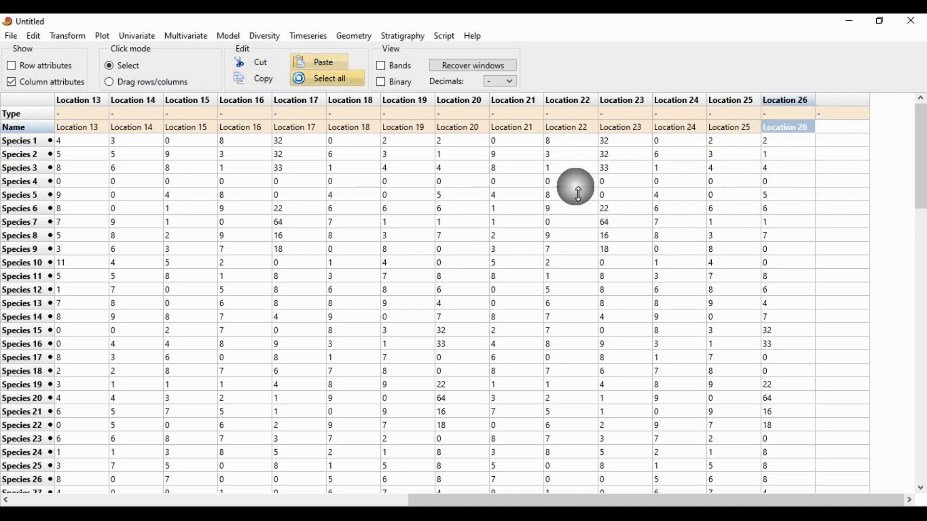
Name the empty last column Location 27 and hide the column attributes.
click(853, 128)
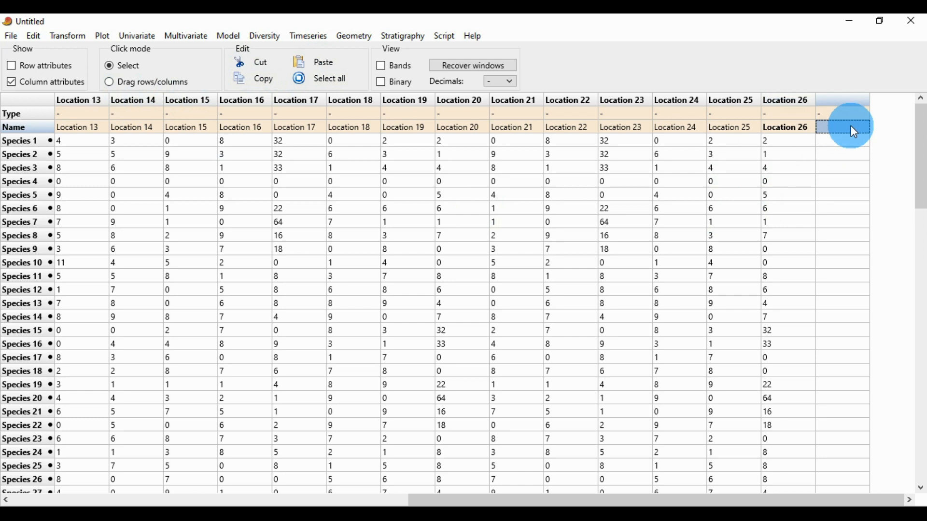
text(Location 27)
click(893, 154)
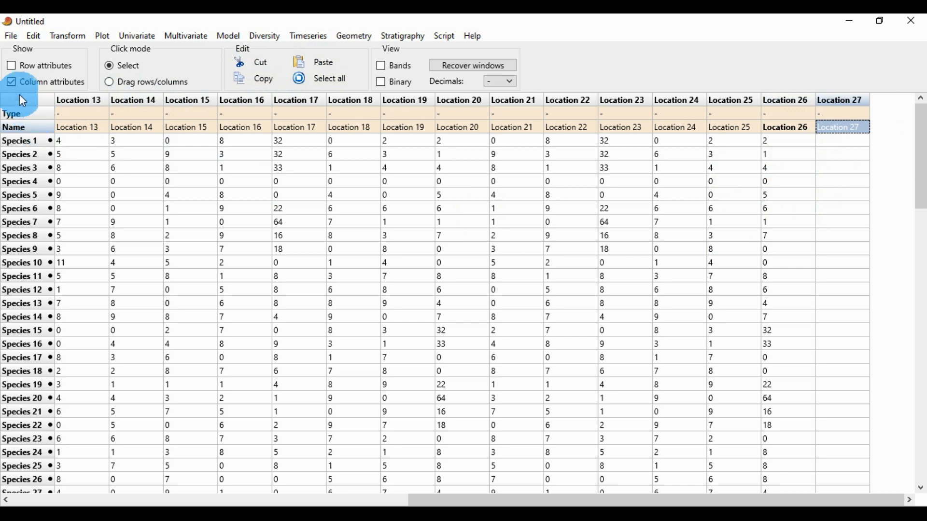
click(13, 83)
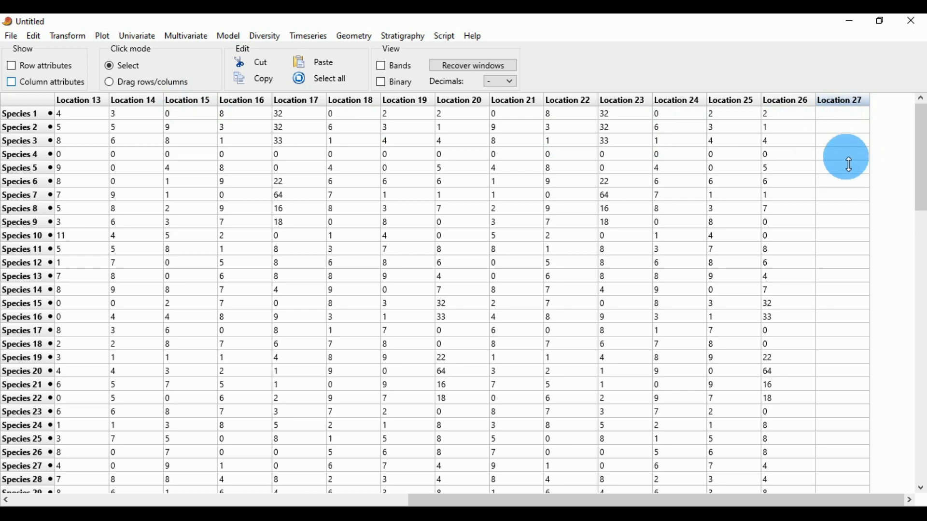
Copy the Location 19 column's data into the empty Location 27 column, starting at Species 1.
click(407, 100)
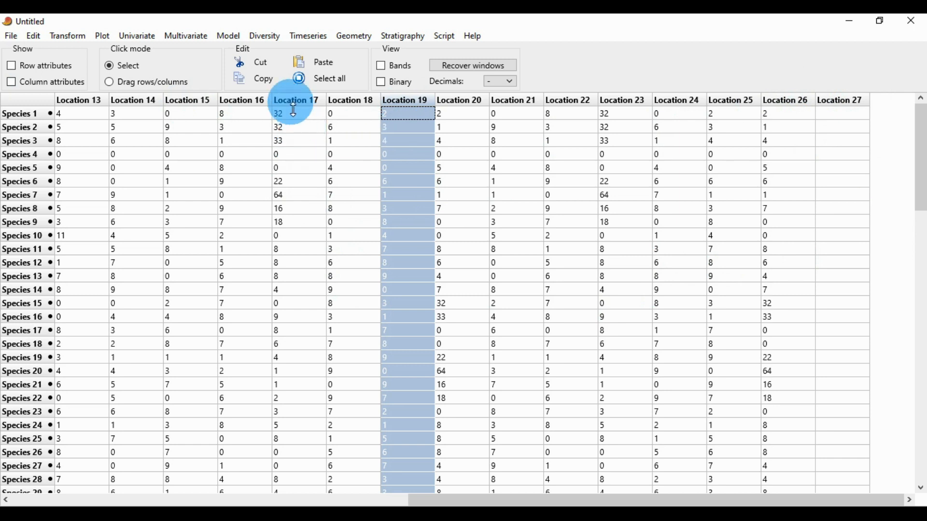
click(260, 80)
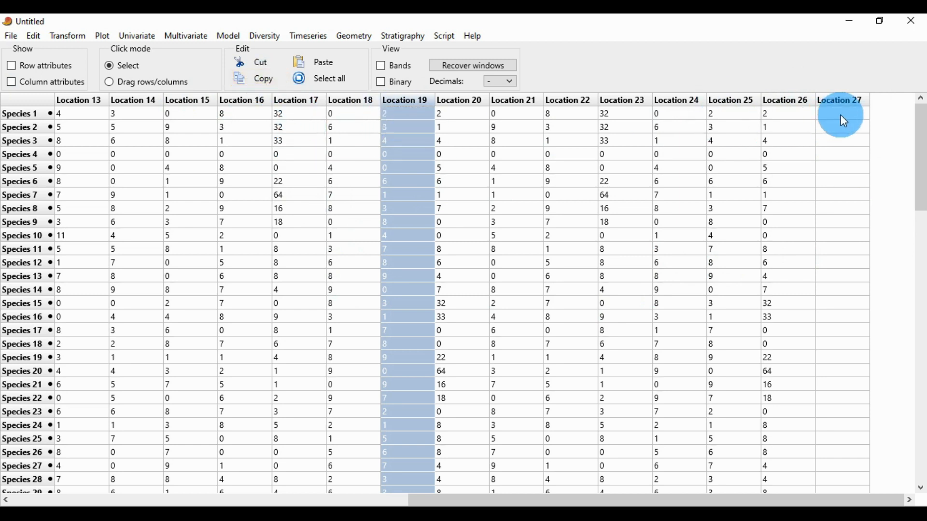
click(854, 115)
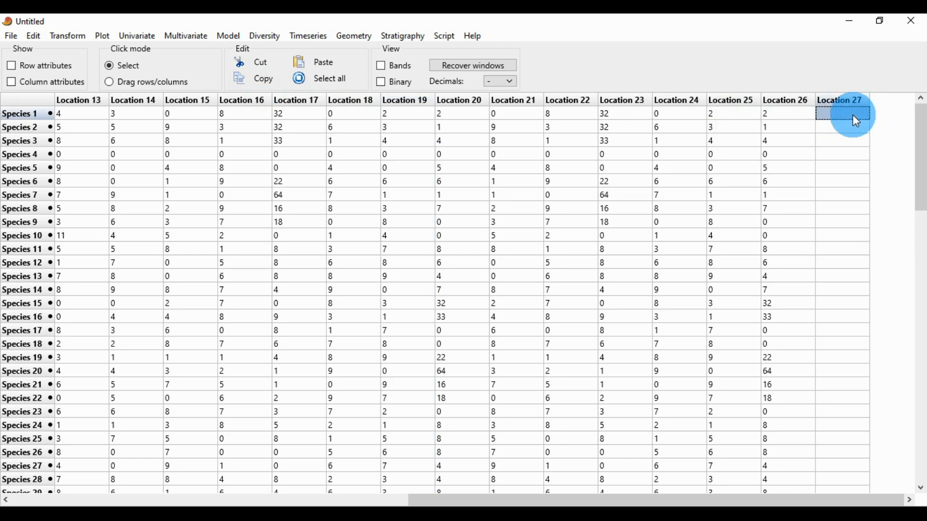
click(318, 61)
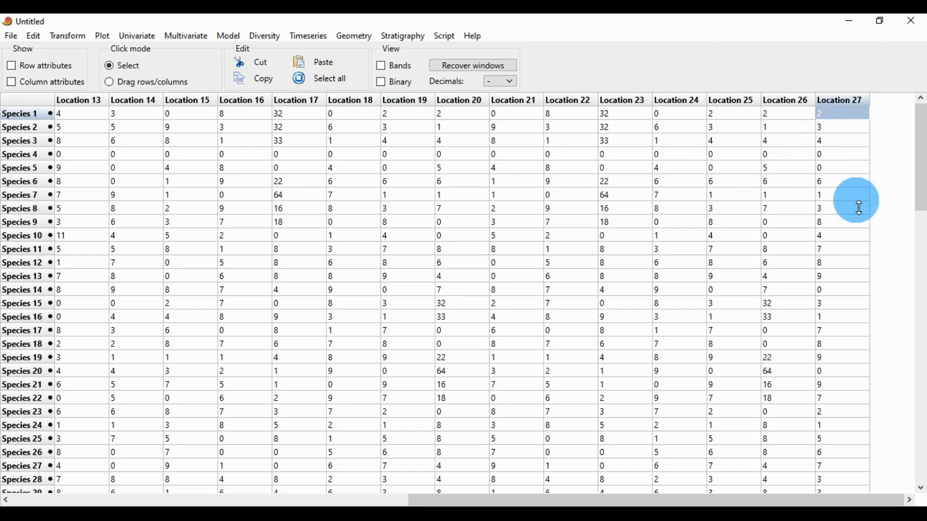
Examine the pasted values down the Location 27 column and return to its first row.
key(Down)
key(Down)
key(Down)
key(Down)
key(Down)
key(Down)
key(Down)
key(Down)
key(Down)
key(Down)
key(Down)
key(Down)
key(Down)
key(Down)
key(Down)
key(Down)
key(Down)
key(Down)
key(Down)
key(Down)
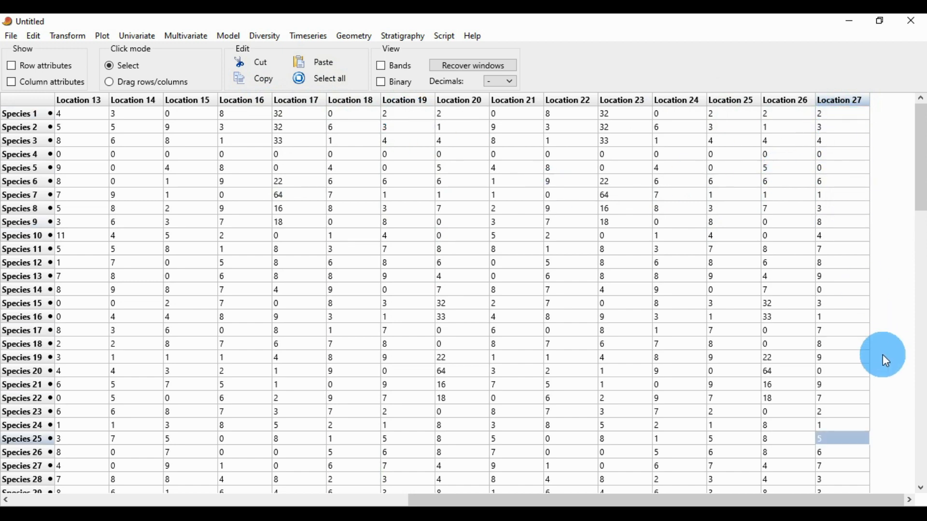
scroll(882, 367, down, 8)
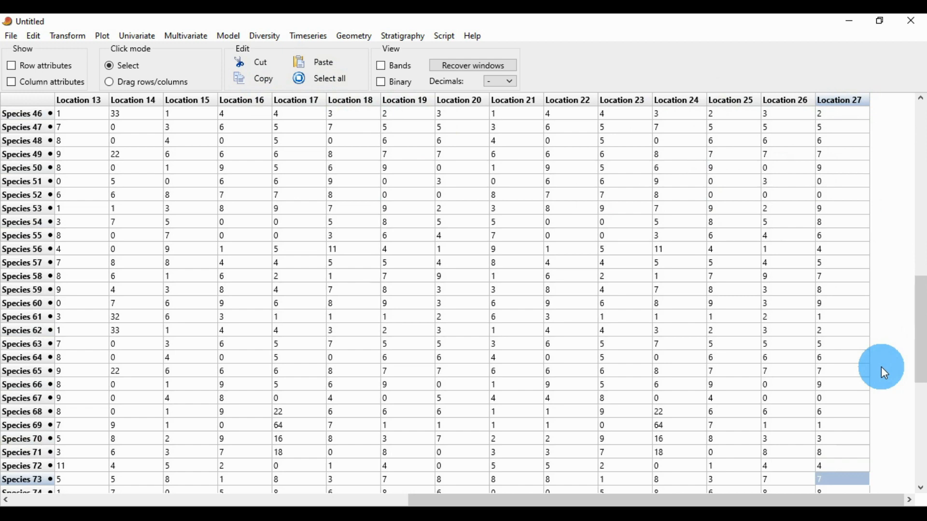
scroll(857, 340, up, 3)
key(Up)
key(Up)
key(Up)
key(Up)
key(Up)
key(Up)
key(Up)
key(Up)
key(Up)
key(Up)
key(Up)
key(Up)
key(Up)
key(Up)
key(Up)
key(Up)
key(Up)
key(Up)
key(Up)
key(Up)
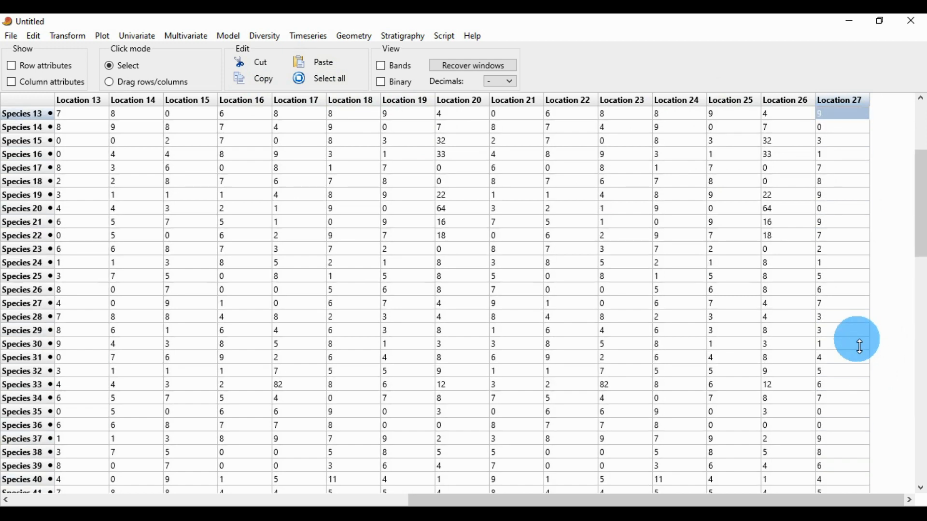
key(Up)
key(Up)
key(Up)
key(Up)
key(Up)
key(Up)
key(Up)
key(Up)
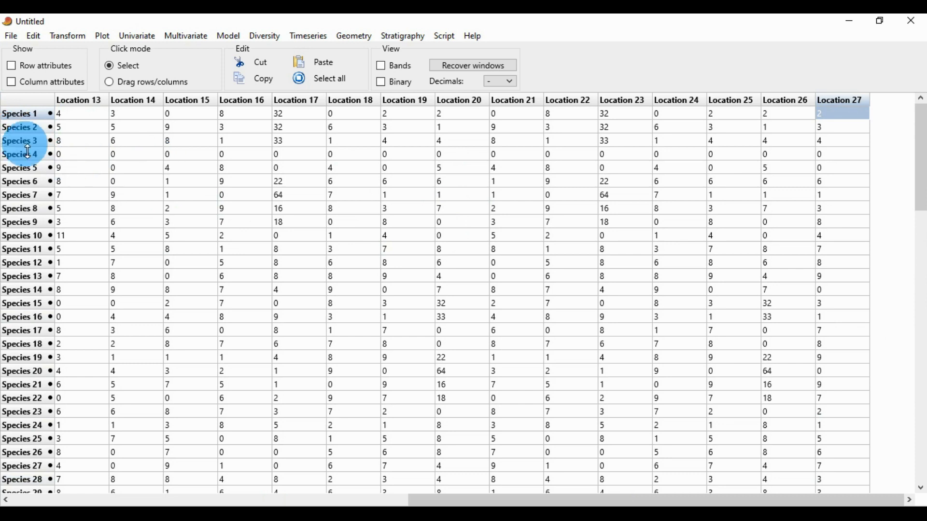
Insert 1 new row directly before the Species 2 row.
click(19, 127)
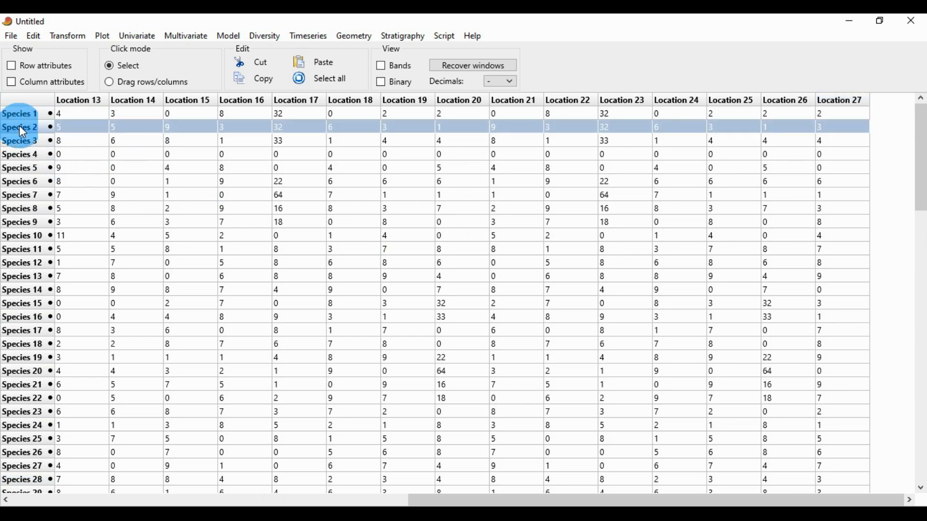
click(32, 36)
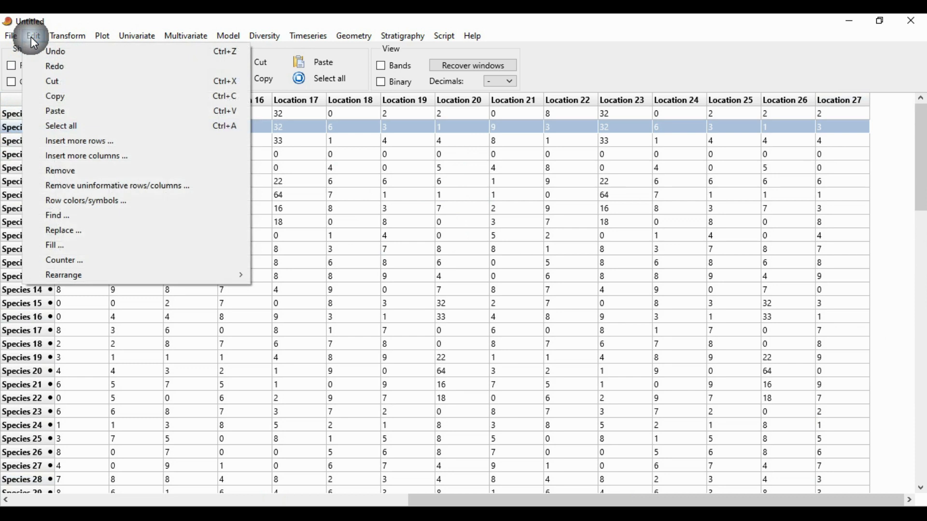
click(80, 140)
click(433, 271)
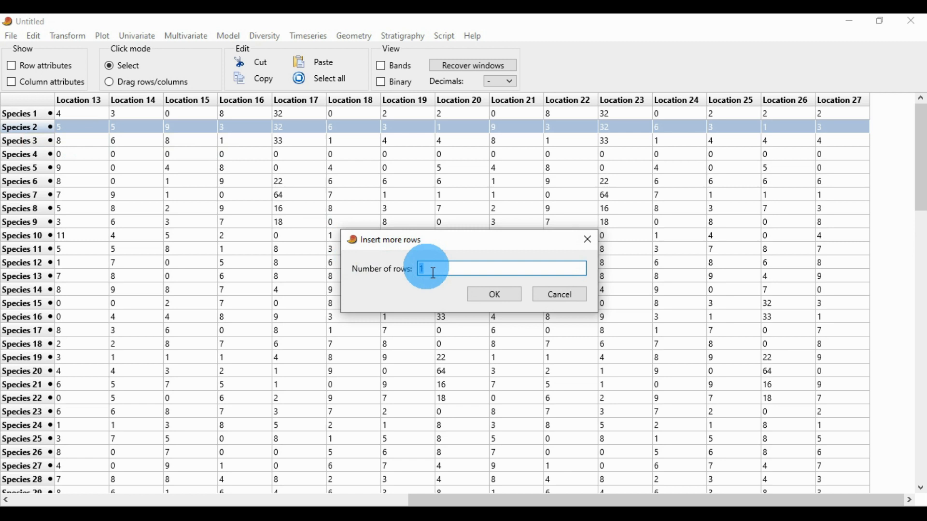
click(493, 300)
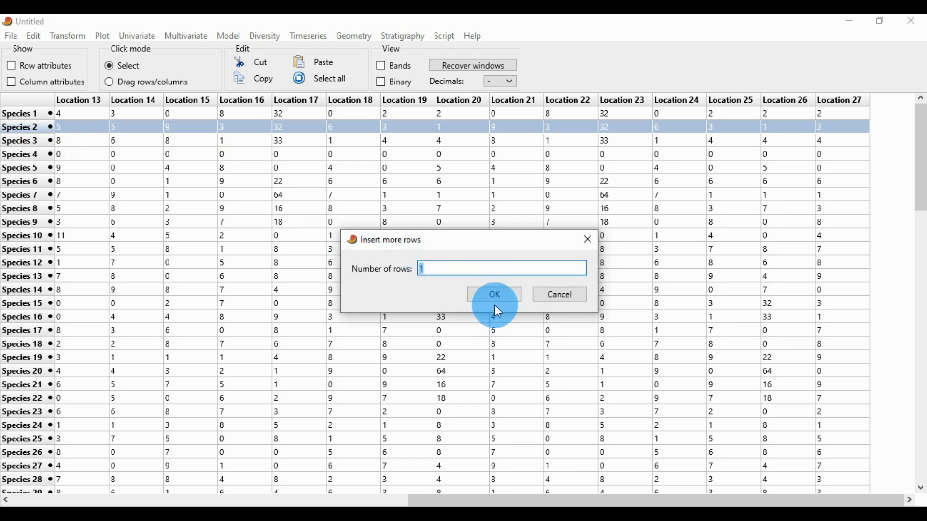
click(501, 298)
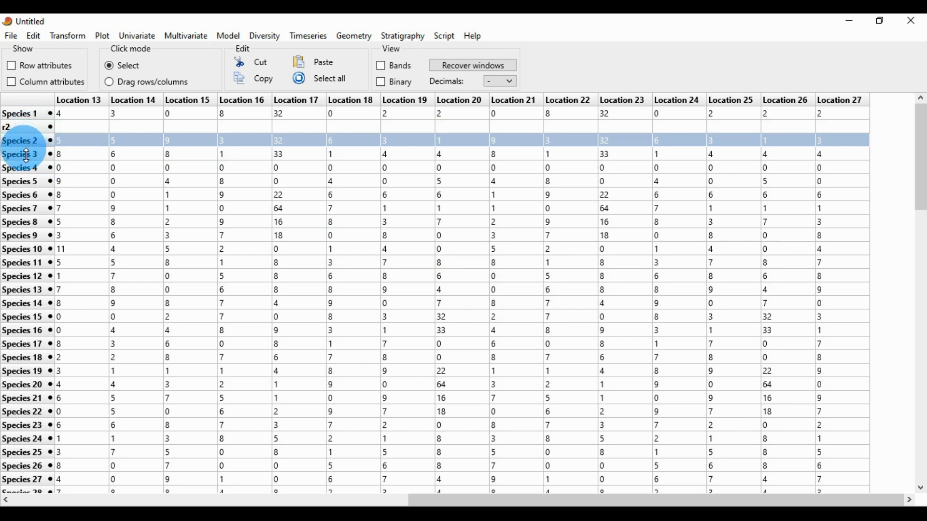
Show the row attributes, name the new empty row Species 1A, and hide the row attributes.
shift+click(24, 126)
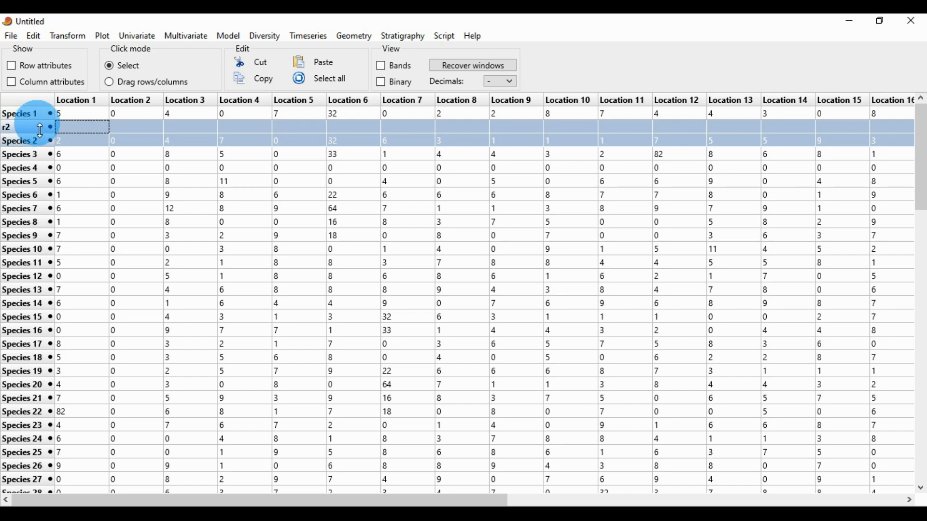
click(12, 66)
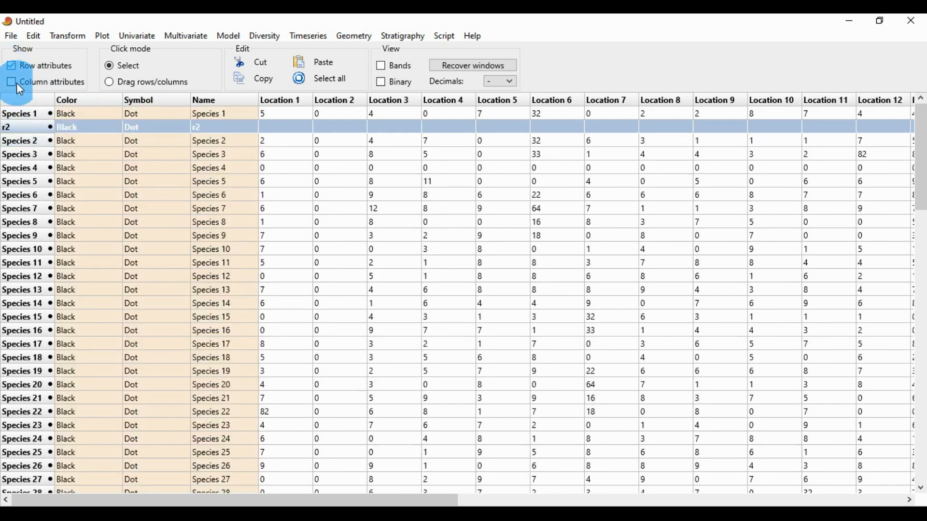
click(215, 127)
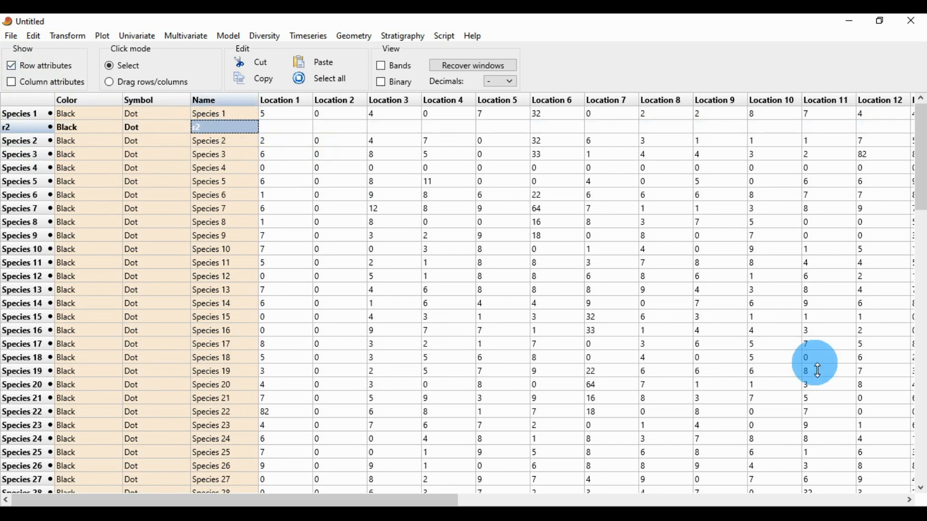
text(Sp)
text(ecies )
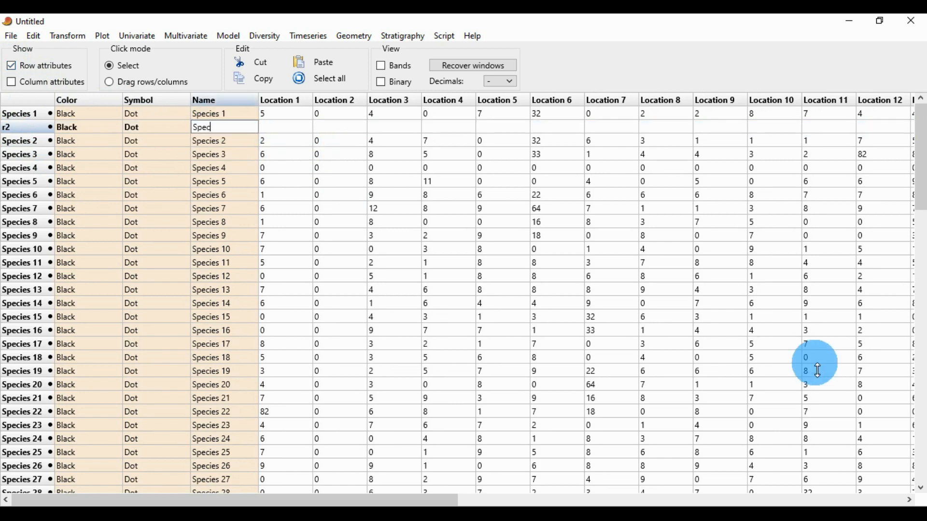
text(1A)
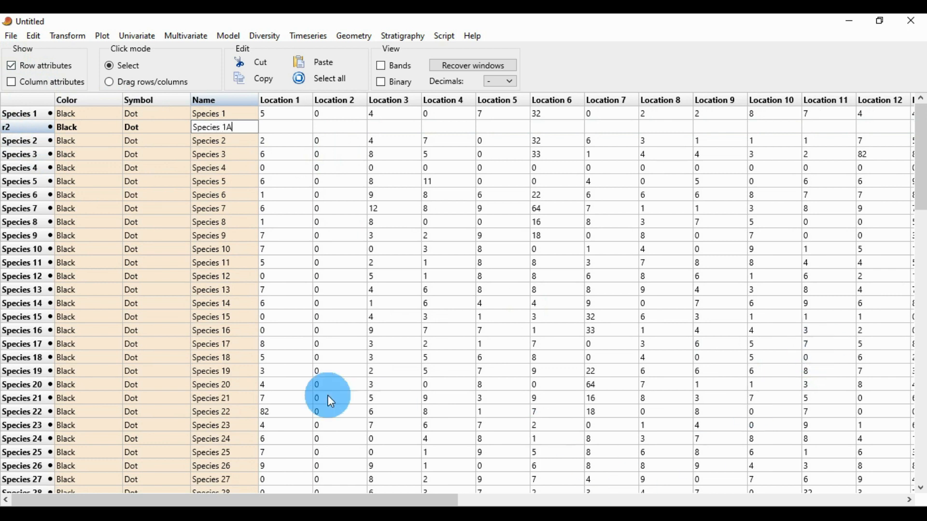
click(11, 65)
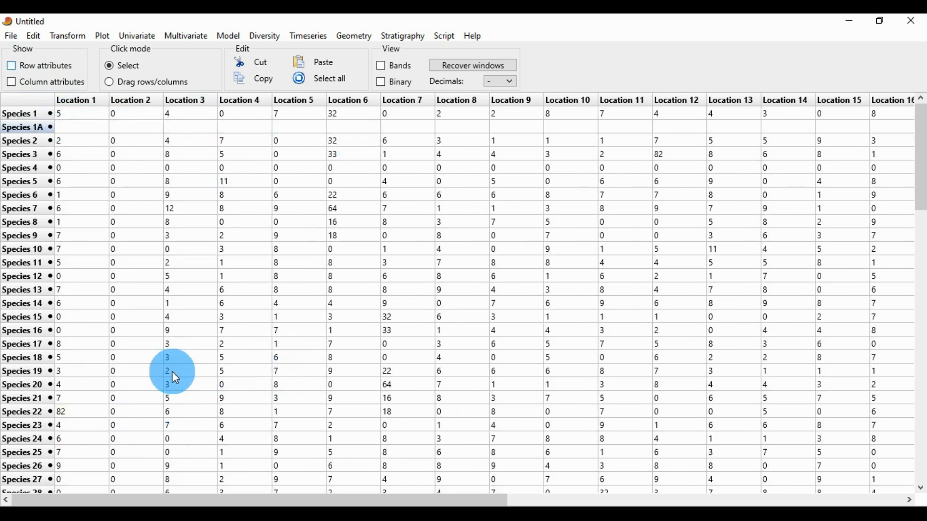
Copy the Species 13 row's data into the empty Species 1A row.
click(44, 293)
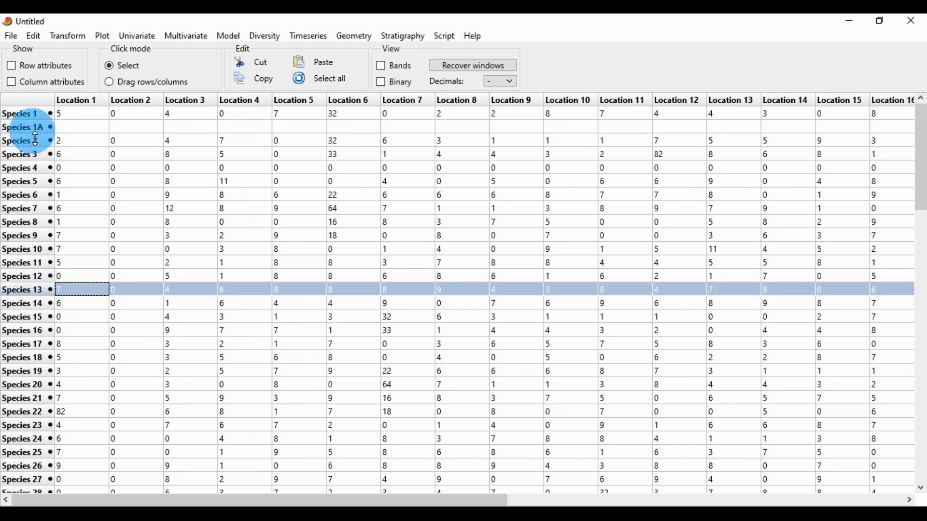
click(269, 85)
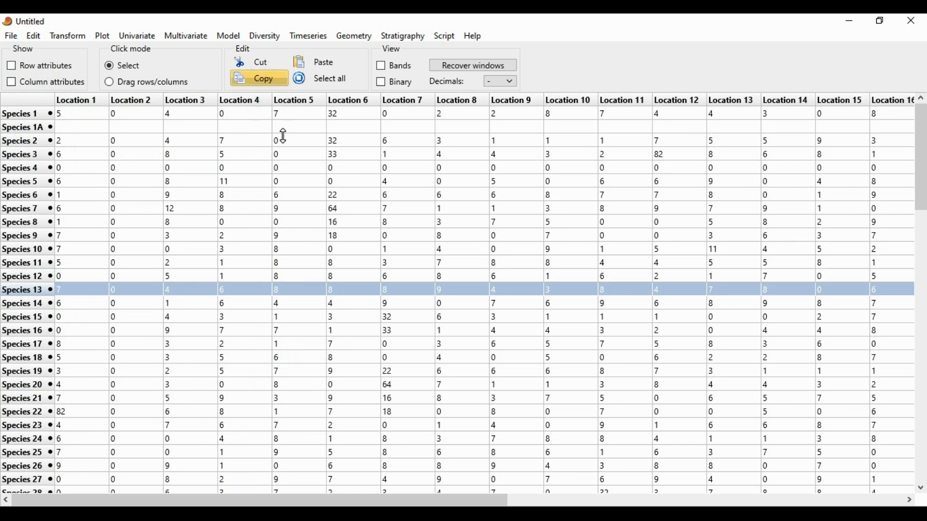
click(35, 128)
click(315, 62)
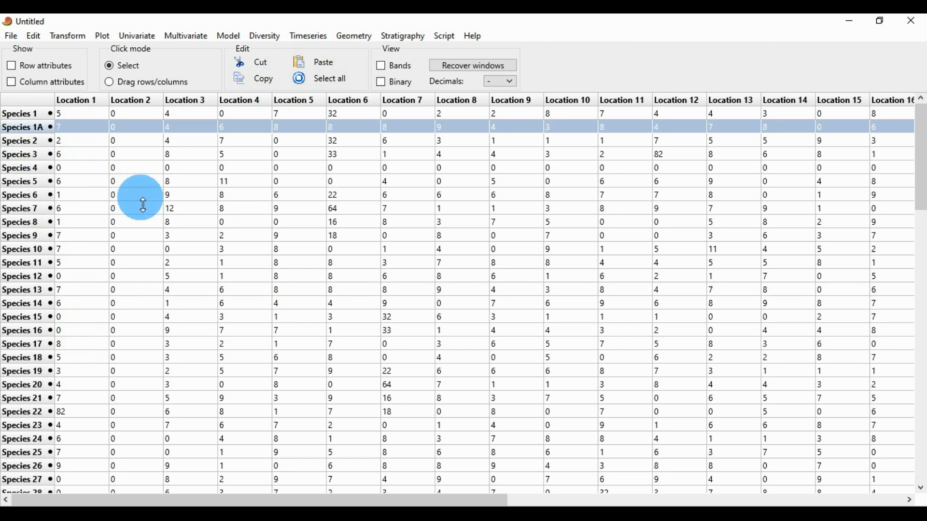
Undo the changes made to the Species 1A row, including its naming and its insertion.
scroll(144, 205, right, 5)
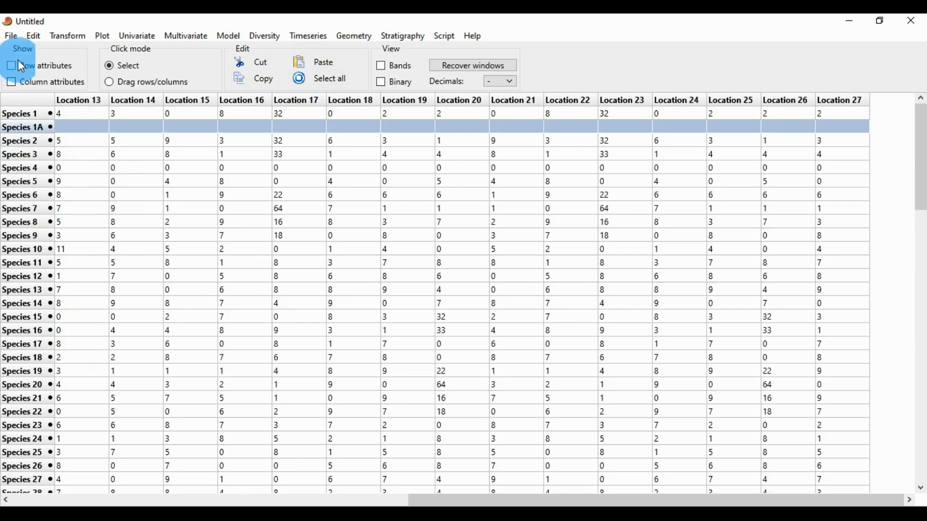
click(34, 36)
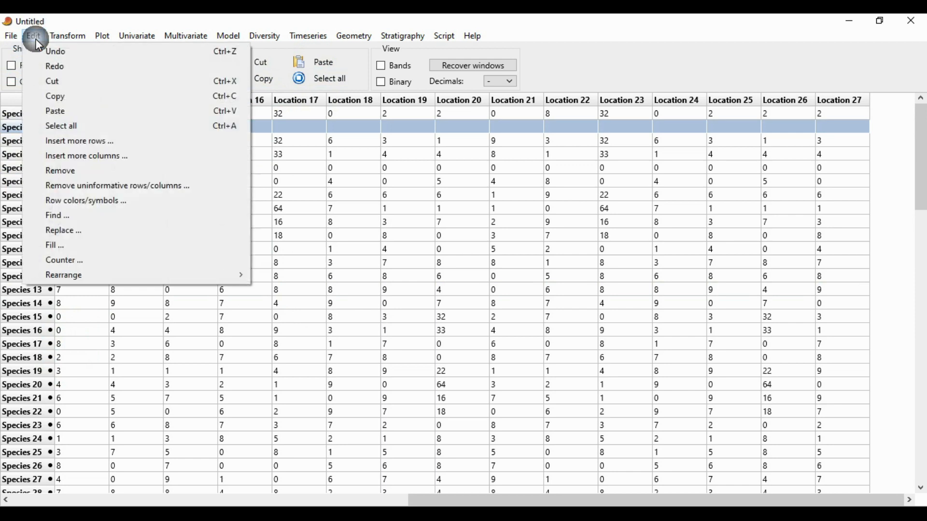
click(62, 56)
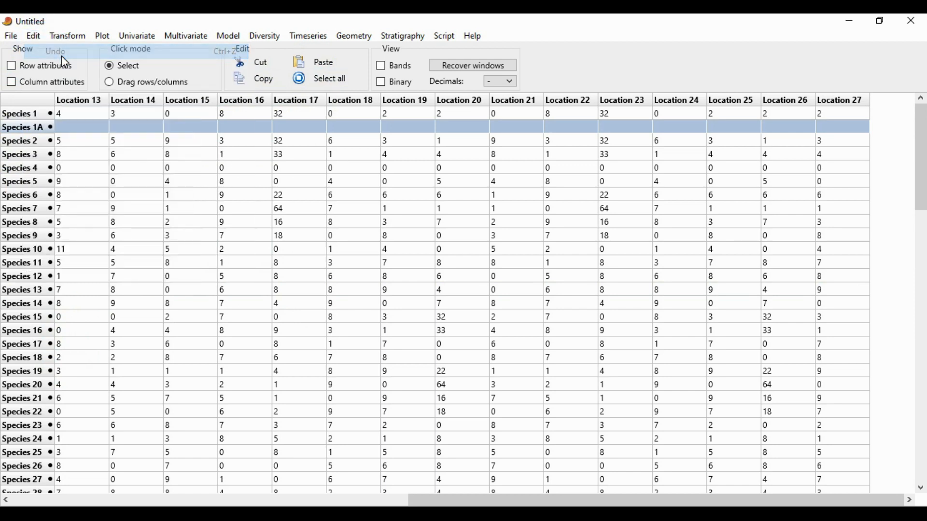
click(29, 39)
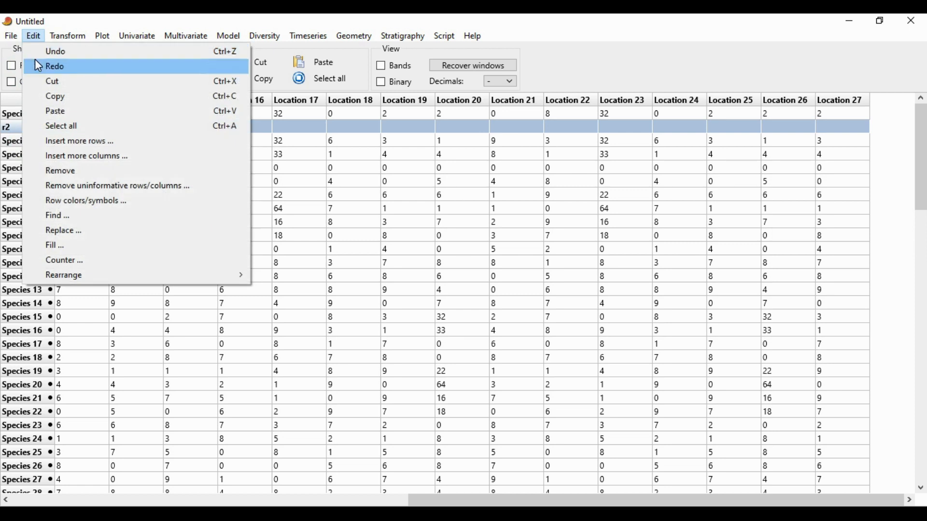
click(57, 54)
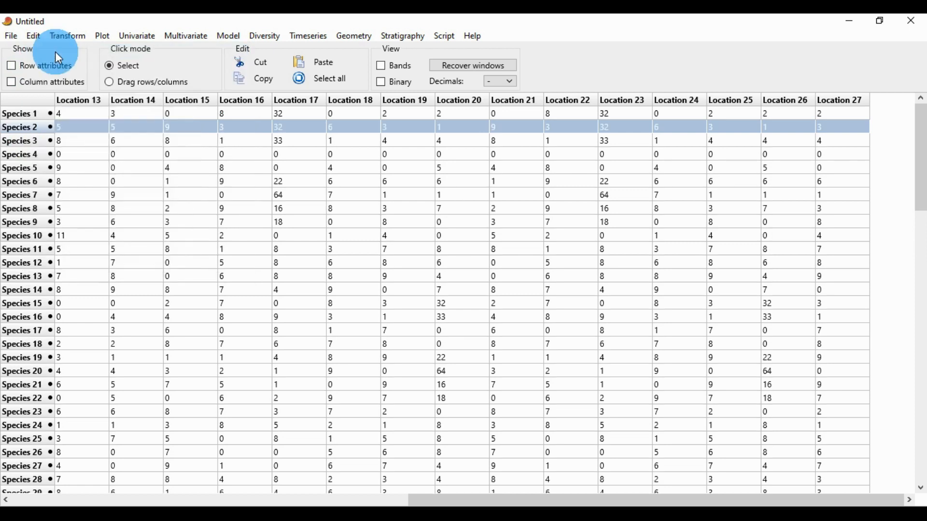
Redo the row insertion before Species 2 and undo it again.
click(32, 38)
click(42, 63)
click(34, 35)
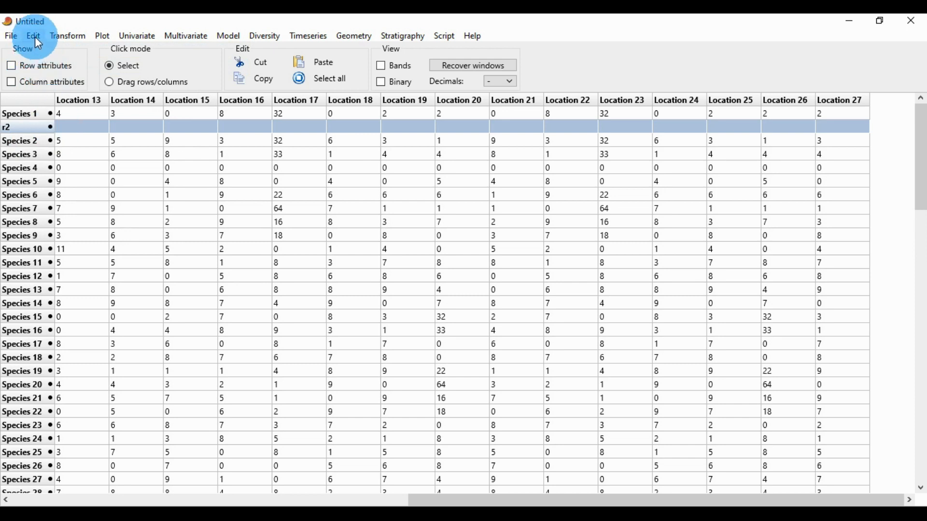
click(199, 175)
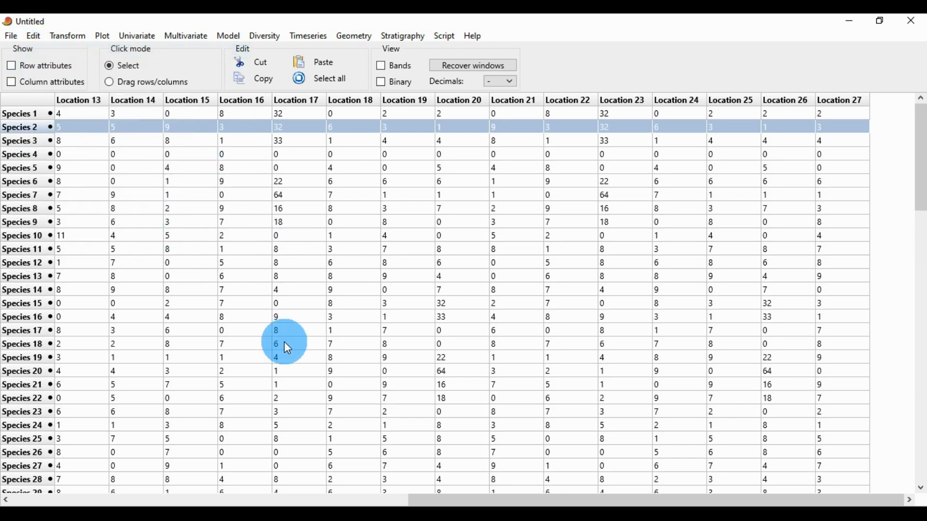
Switch the click mode to moving rows and columns, and move the Location 3 column directly before Location 2.
scroll(242, 160, up, 1)
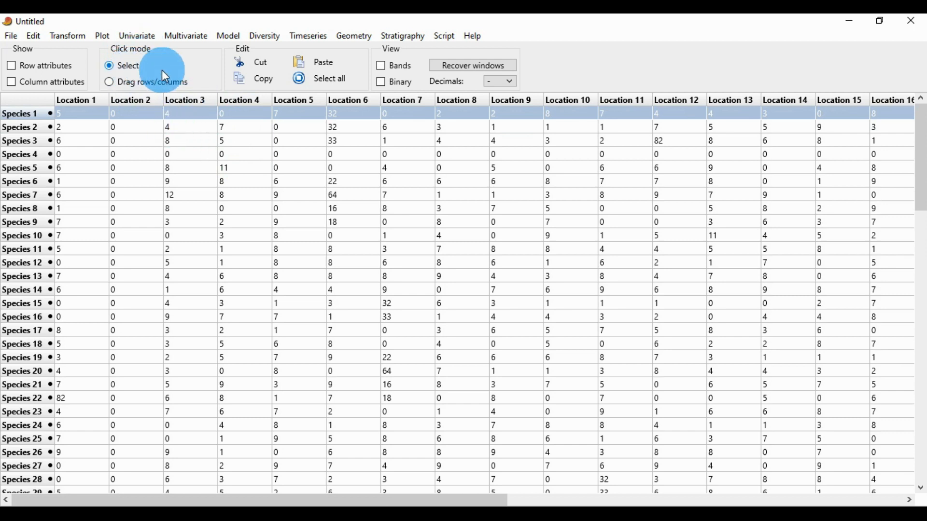
click(108, 82)
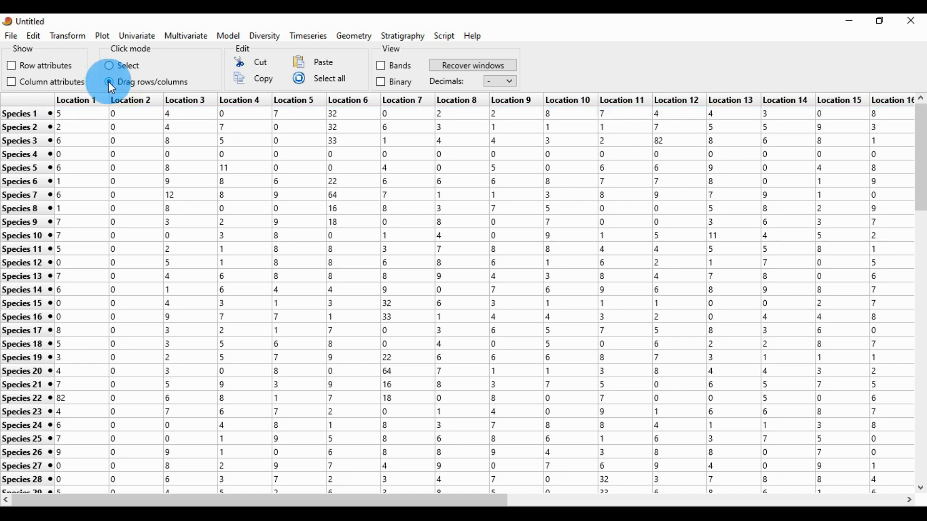
drag(197, 99, 153, 114)
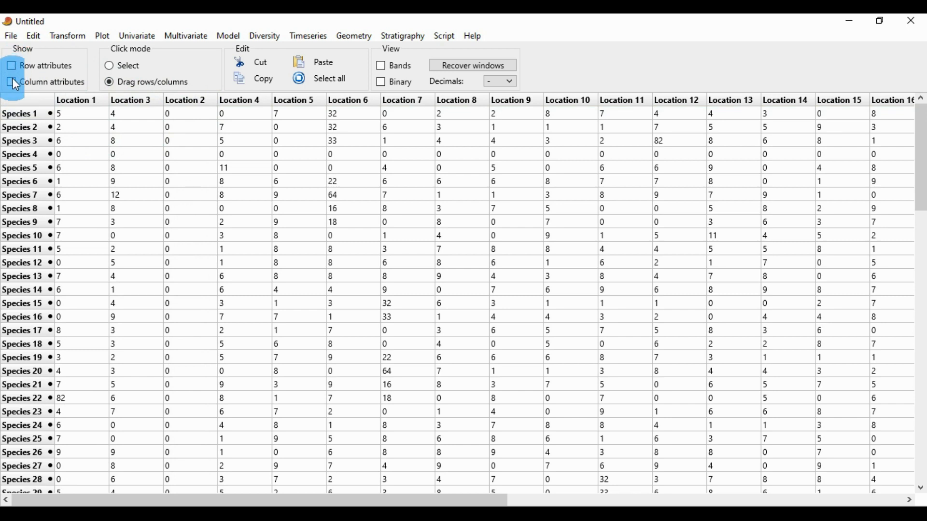
Show the column attributes and rename the second column, holding the moved data, as Location 2.
click(23, 85)
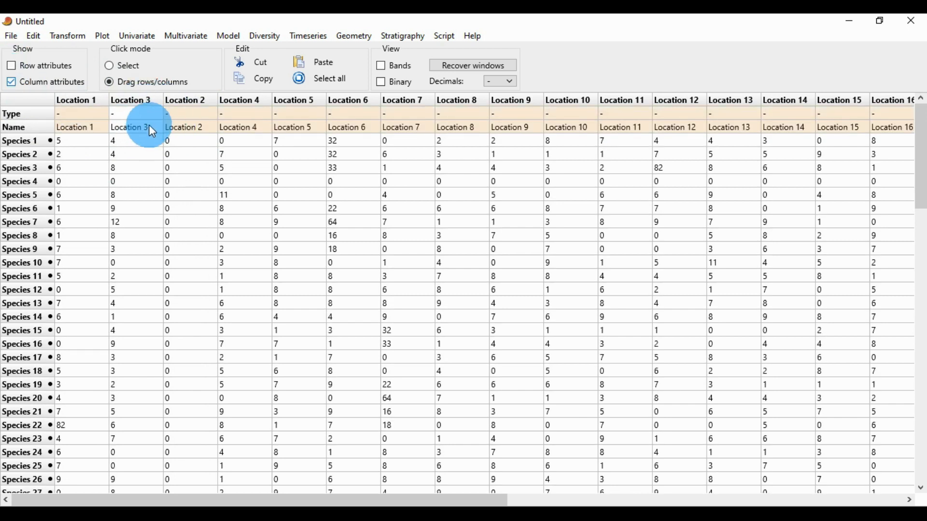
click(161, 128)
click(159, 128)
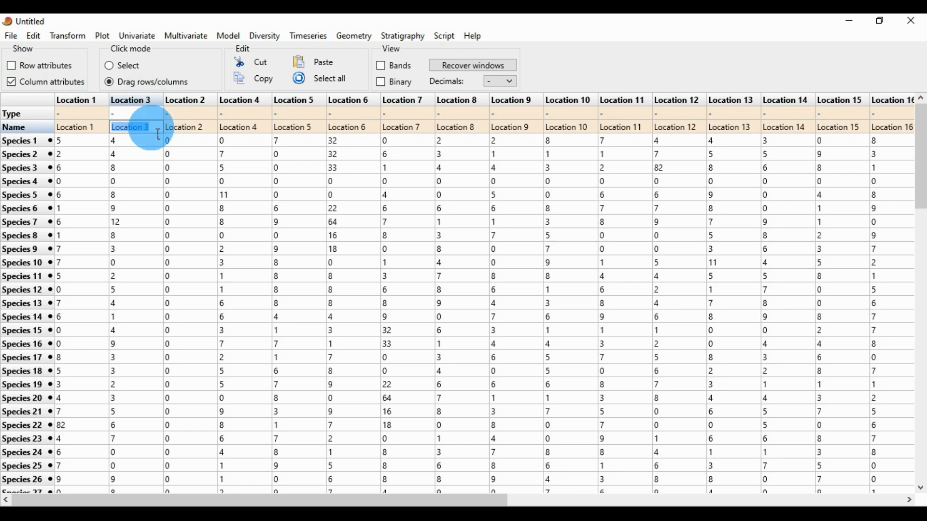
key(BackSpace)
text(2)
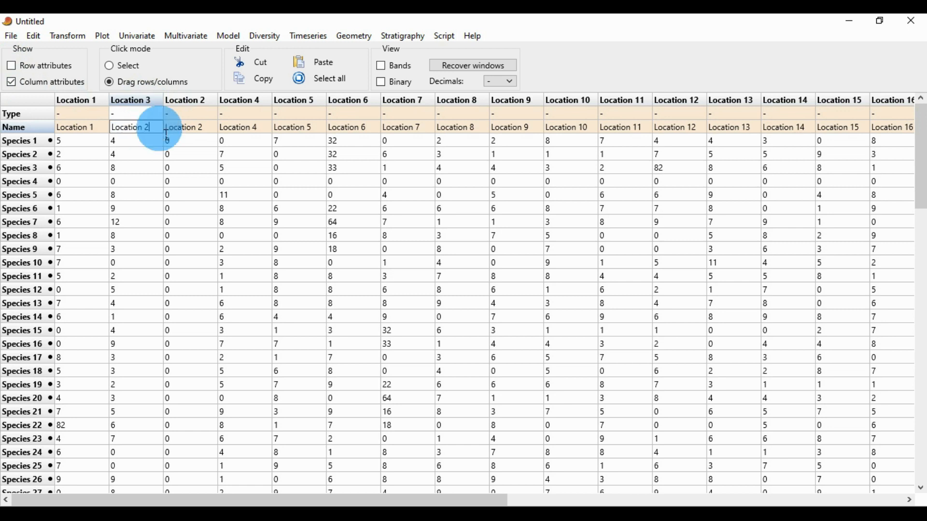
Rename the third column as Location 3 and hide the column attributes.
click(211, 131)
click(215, 133)
click(215, 132)
key(BackSpace)
text(3)
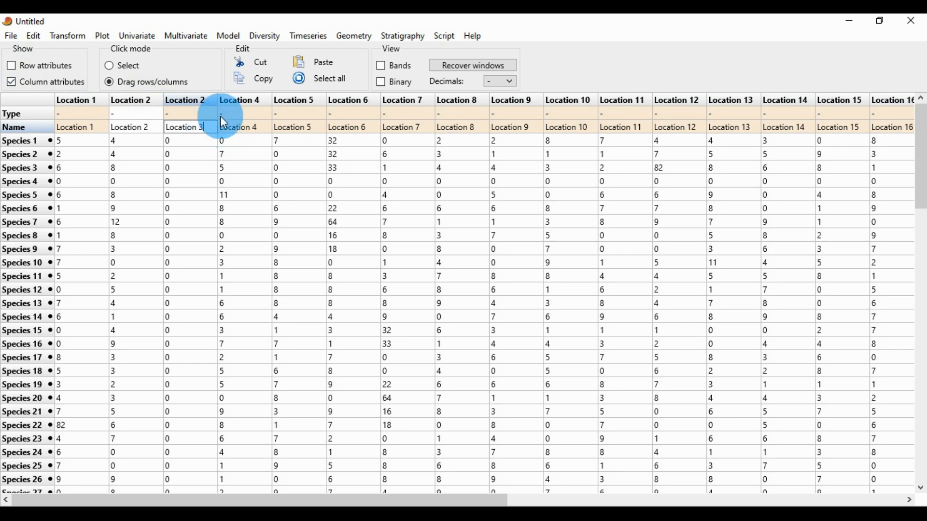
key(Return)
click(11, 82)
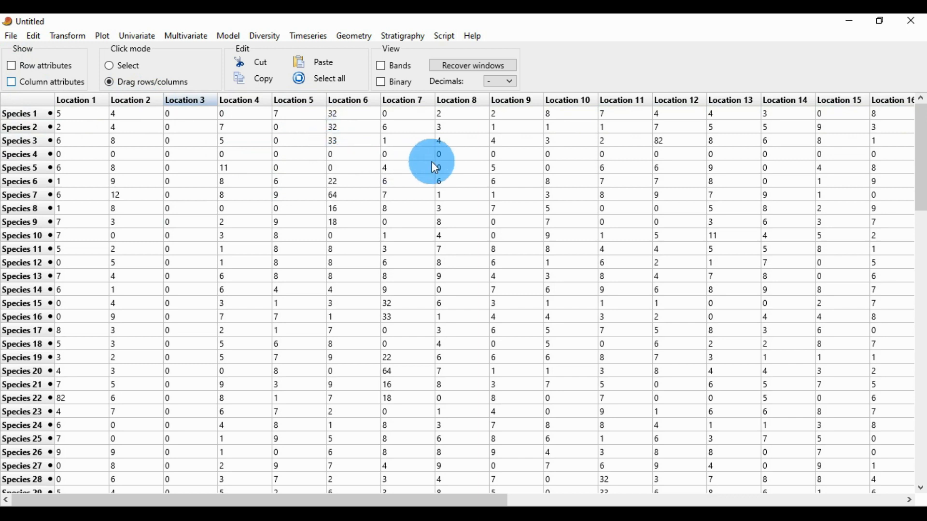
Search for the value 5 starting from the Species 1 cell in the Location 1 column.
key(Down)
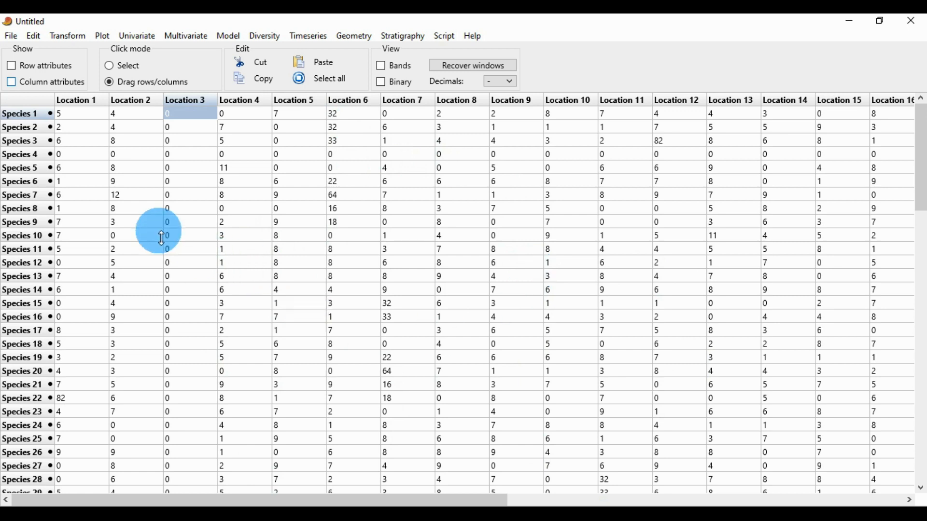
click(83, 114)
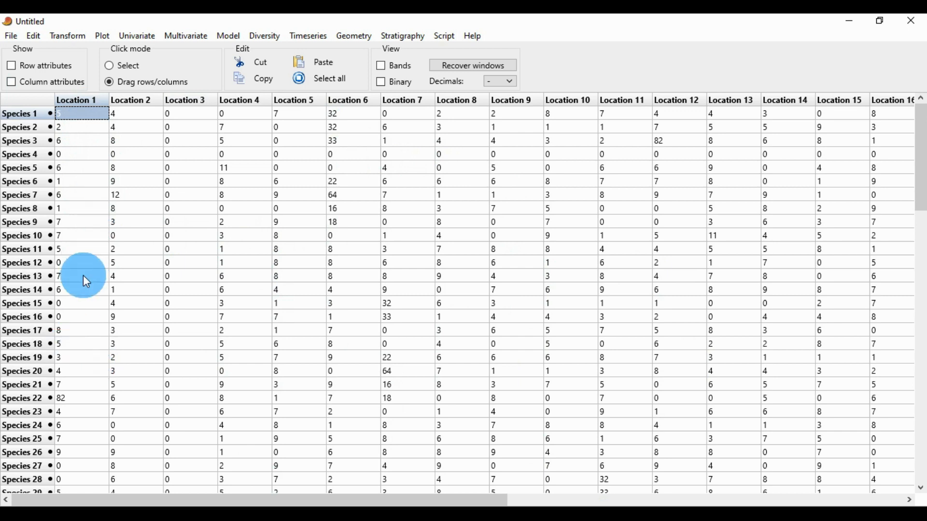
click(34, 36)
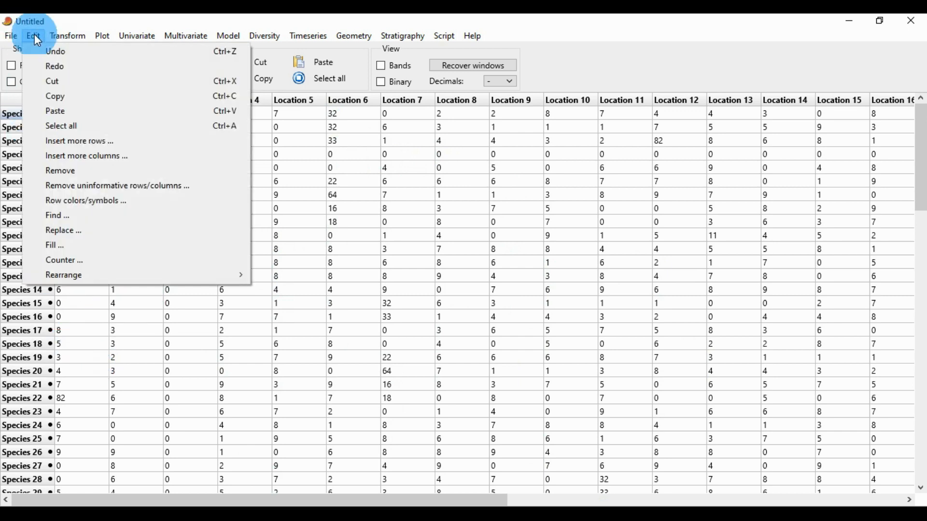
click(65, 214)
drag(401, 152, 438, 164)
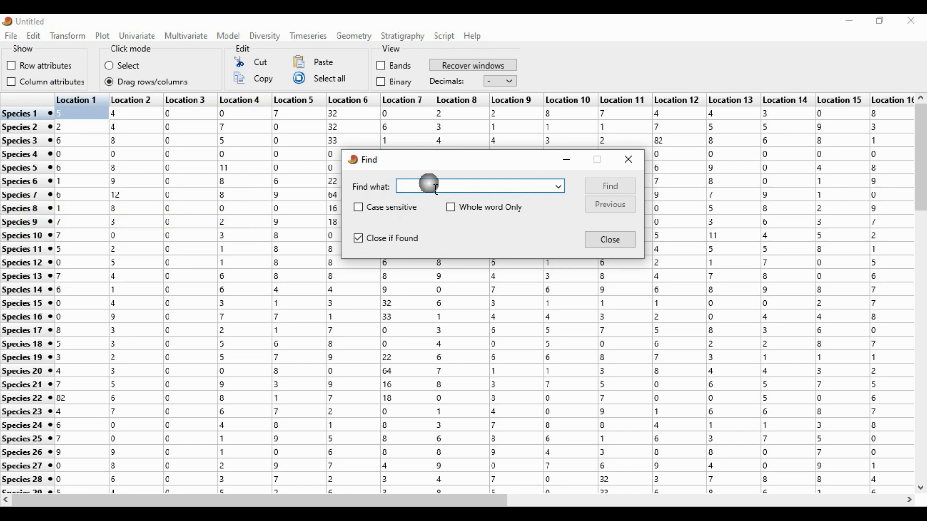
text(5)
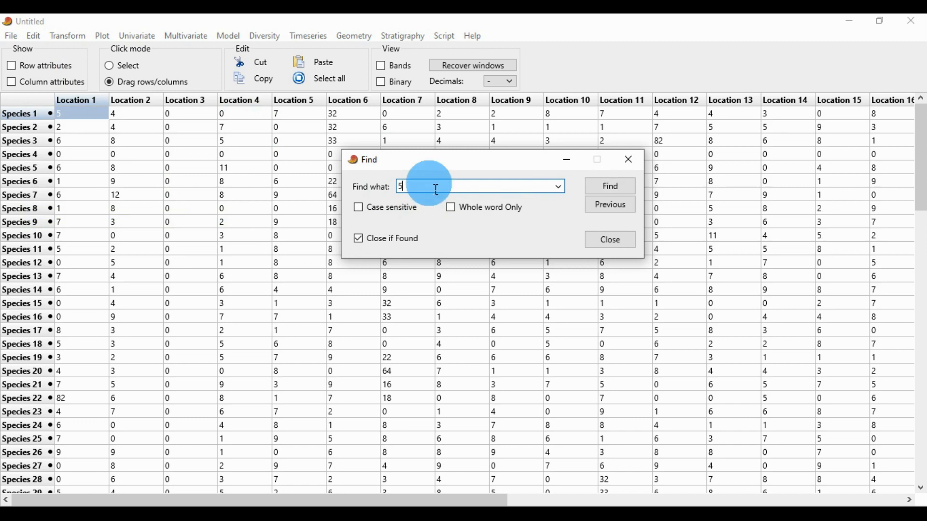
click(624, 190)
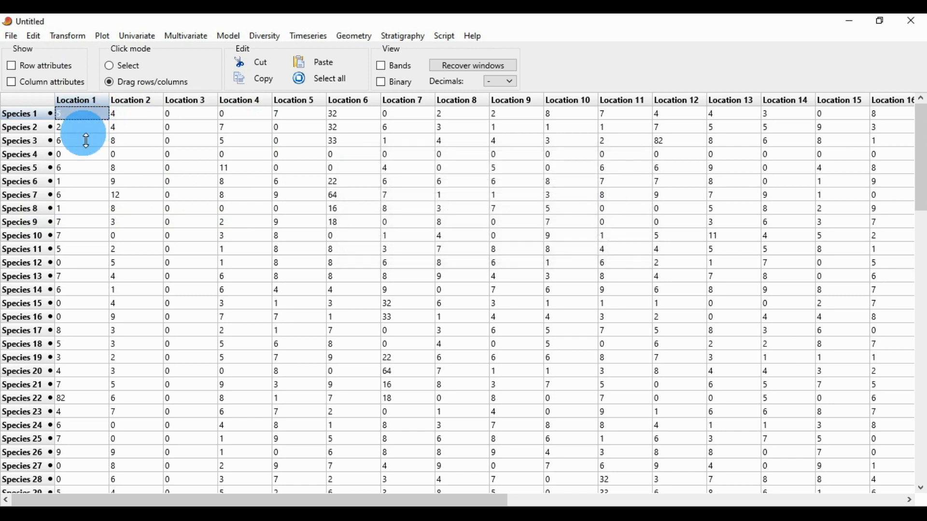
Select the whole Location 1 column and search for the value 5 again.
click(91, 98)
click(34, 36)
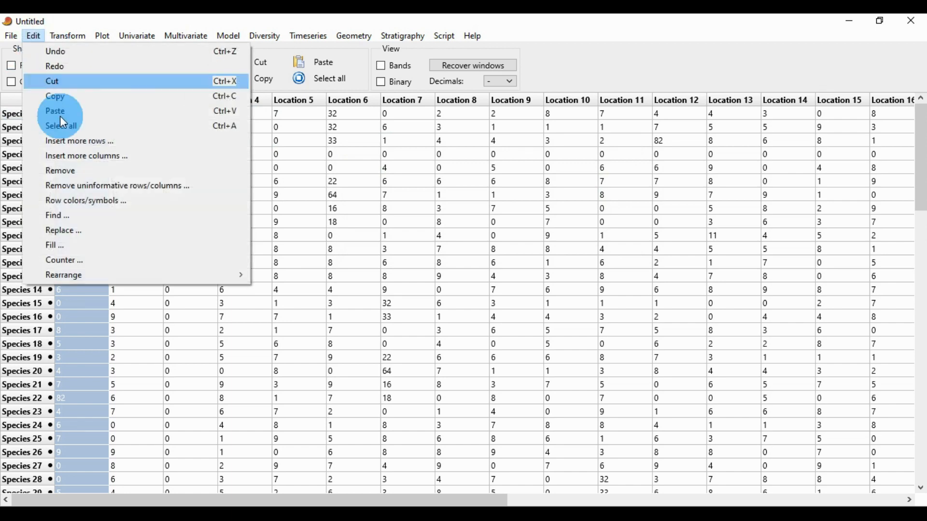
click(81, 216)
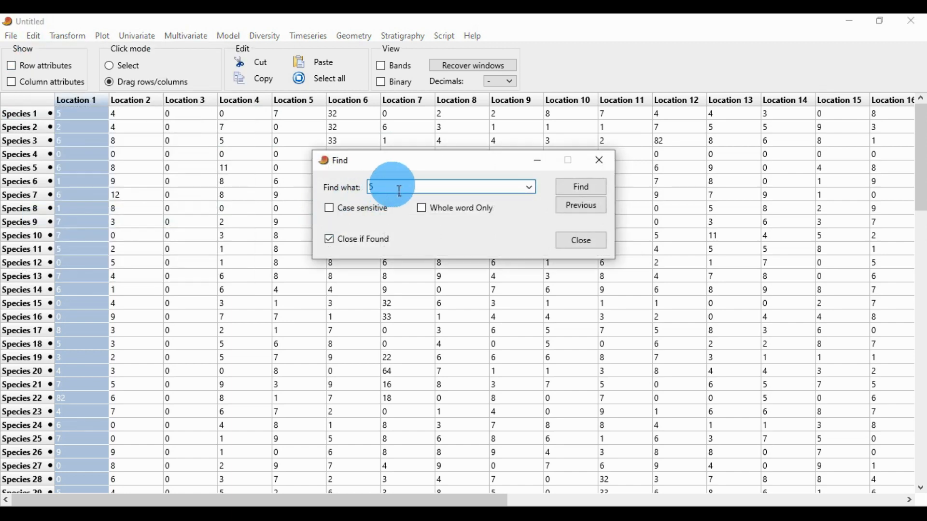
click(573, 188)
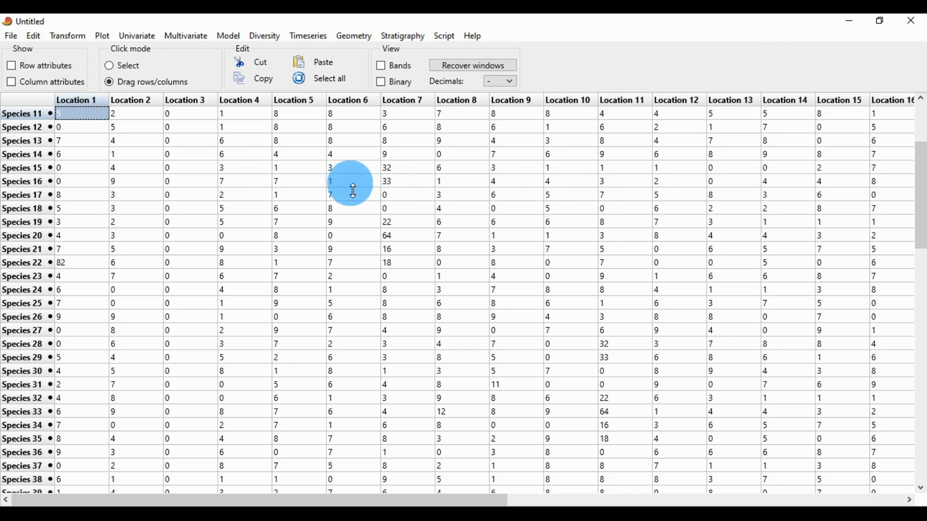
Reopen the search for 5 and turn off Close if Found.
click(35, 38)
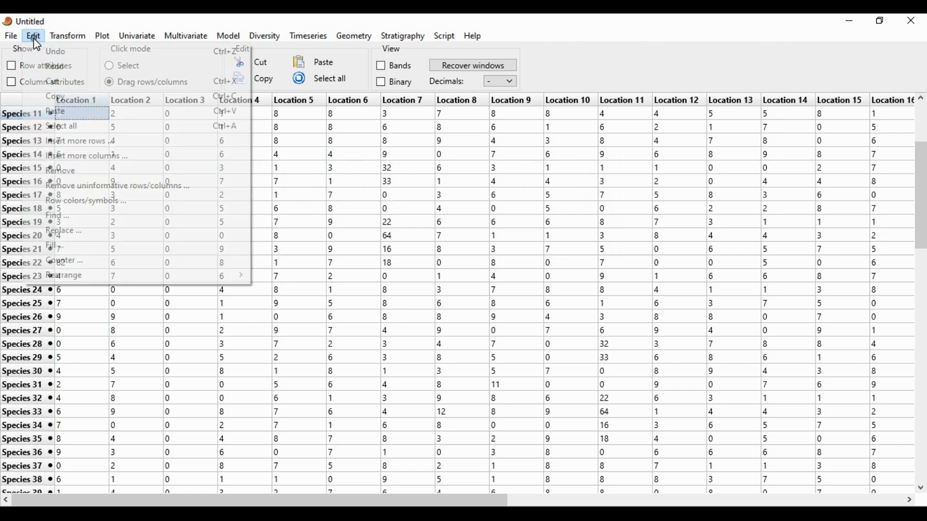
click(73, 219)
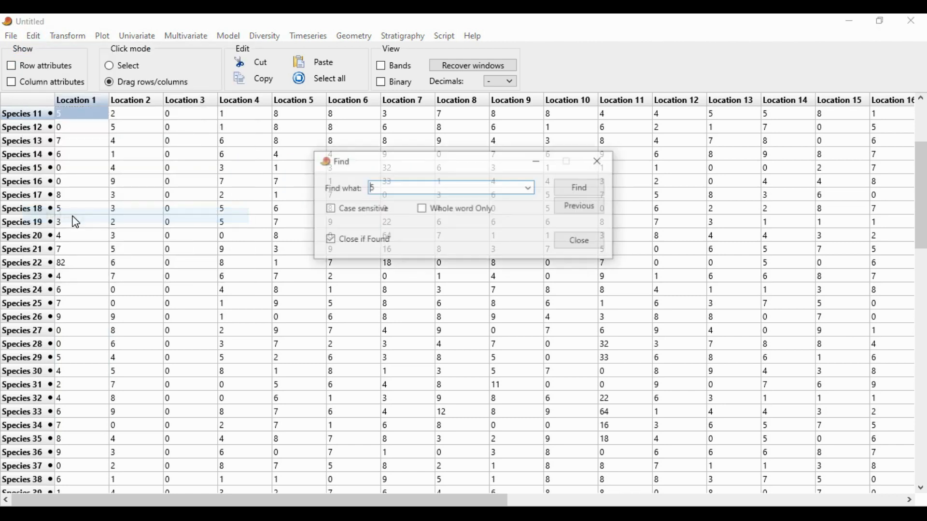
click(333, 242)
click(342, 242)
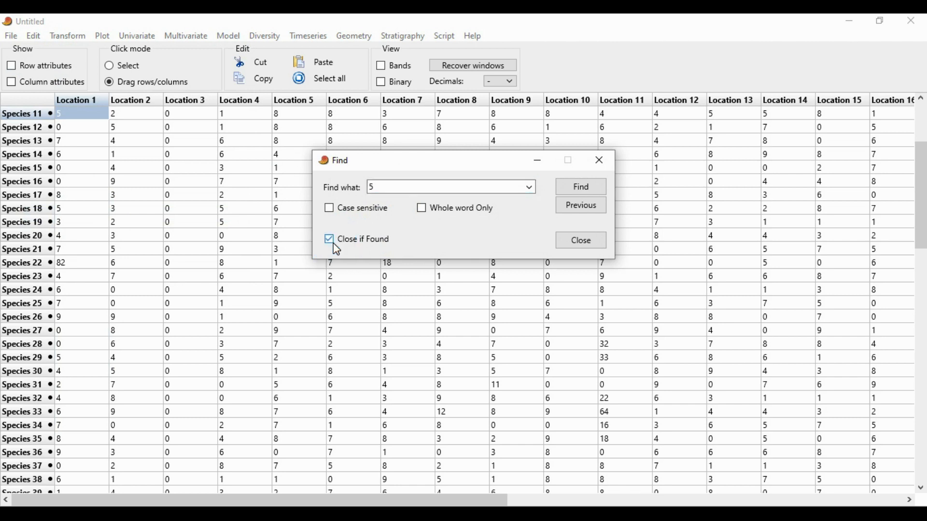
Go through the successive matches for 5 from Location 1 into Location 2, try going to the previous match, and close the search.
click(587, 187)
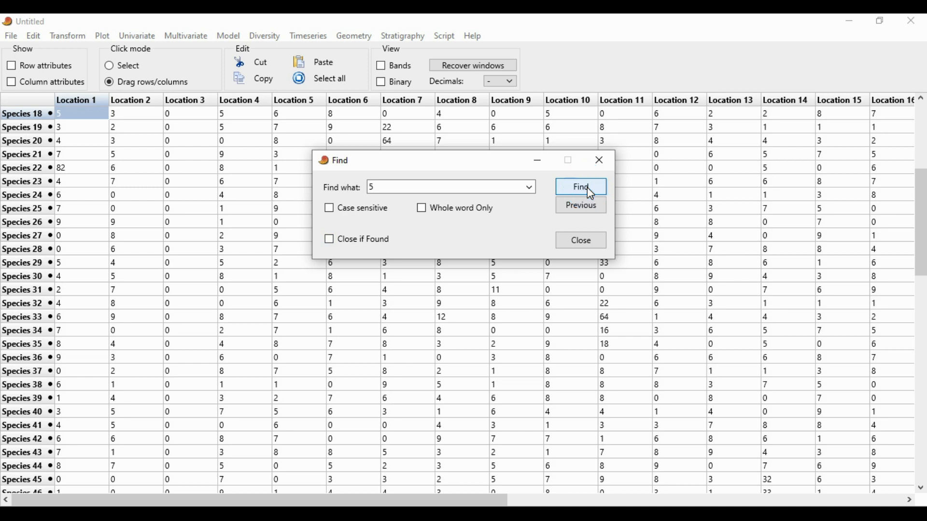
click(587, 187)
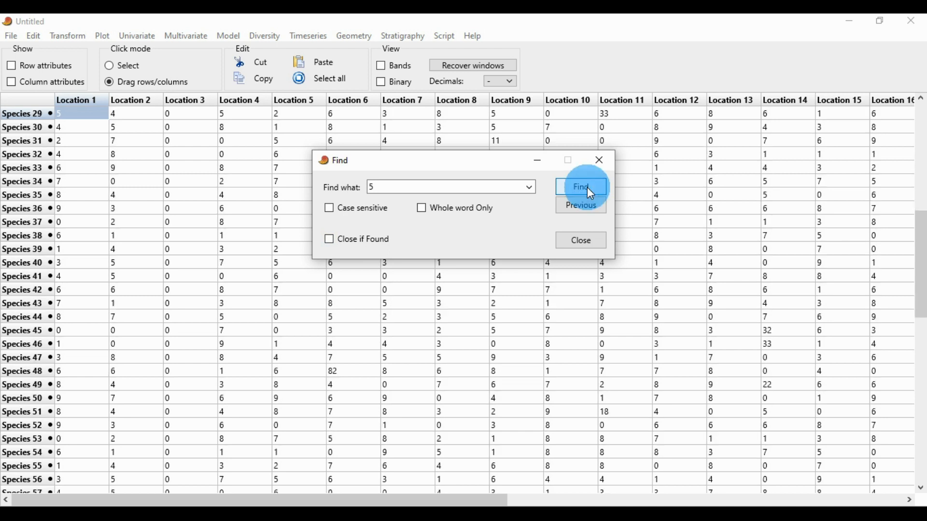
click(587, 187)
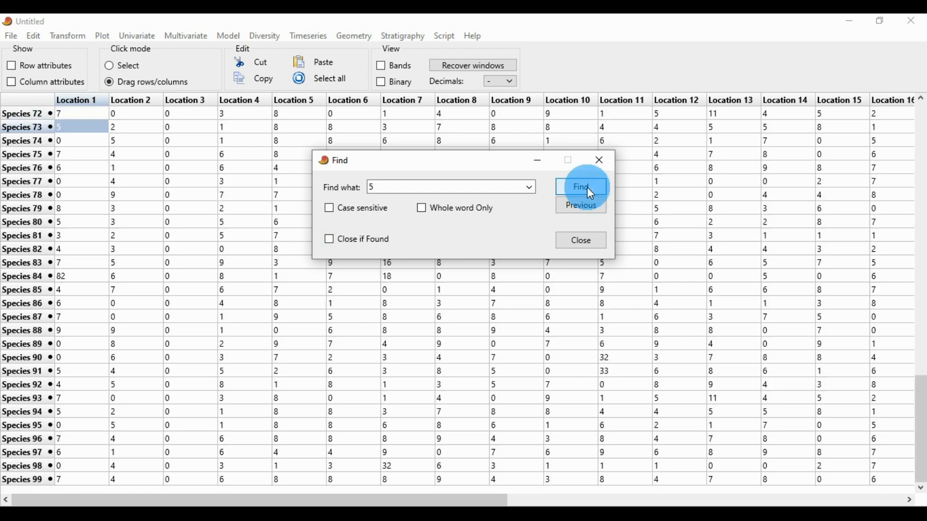
click(587, 187)
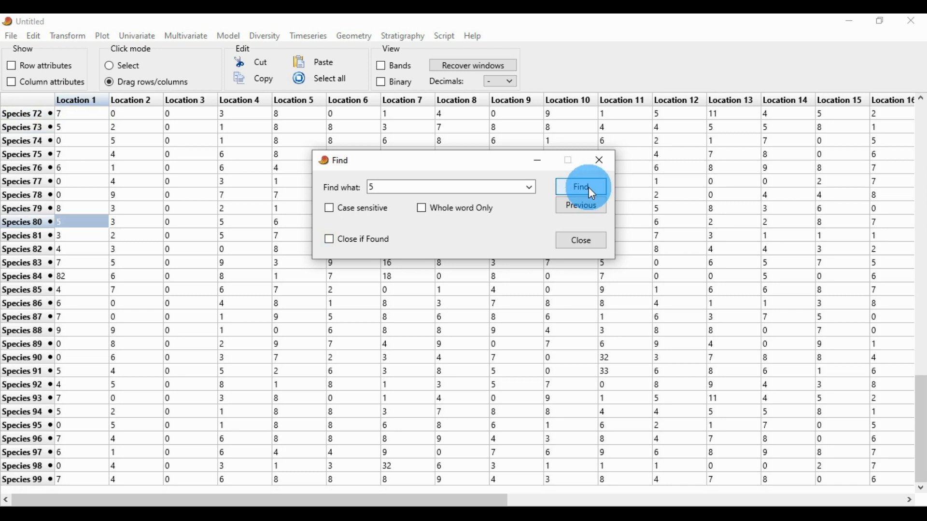
click(589, 188)
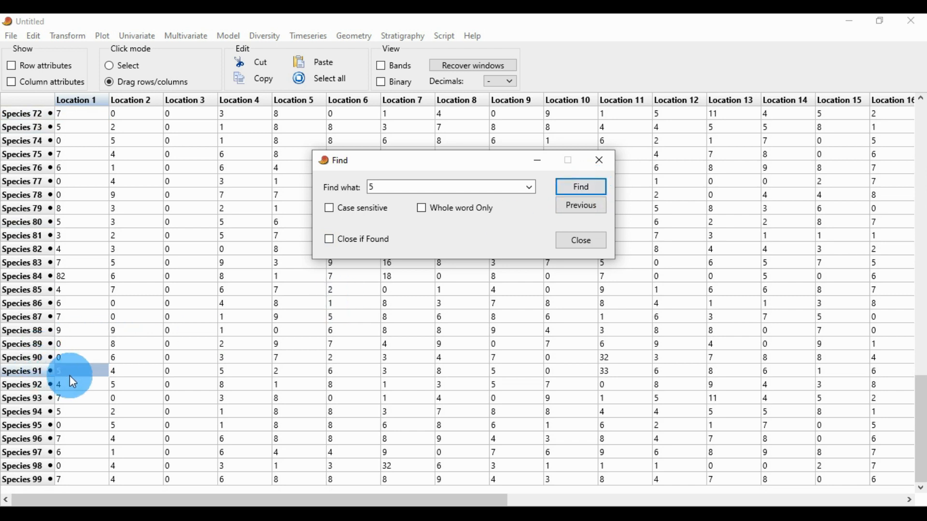
click(572, 188)
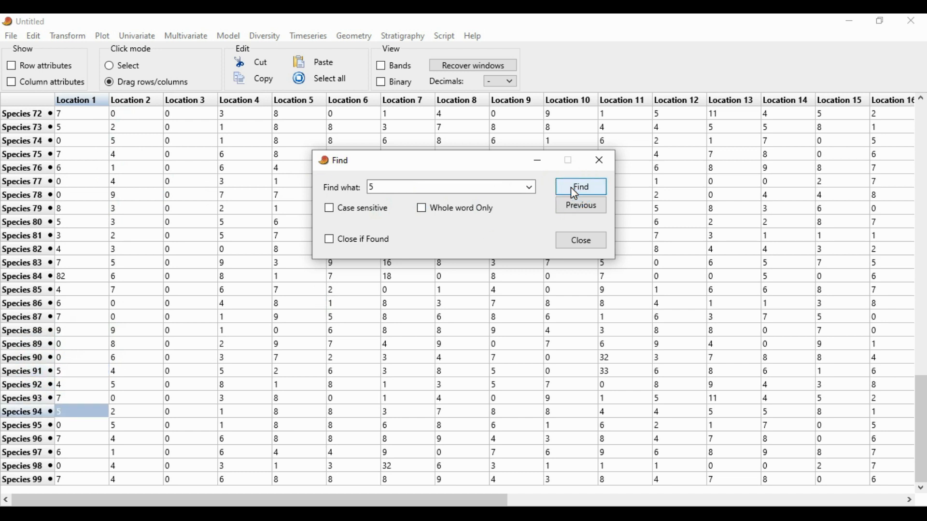
click(576, 190)
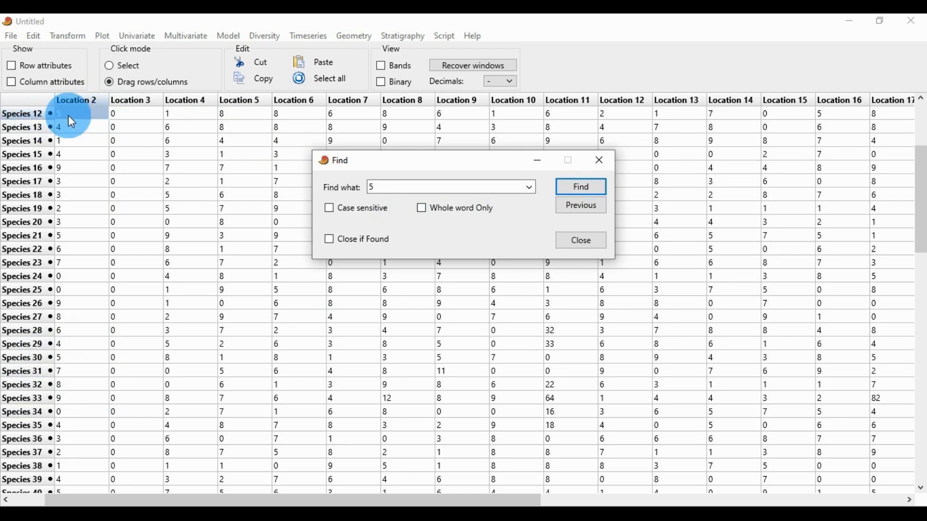
click(582, 208)
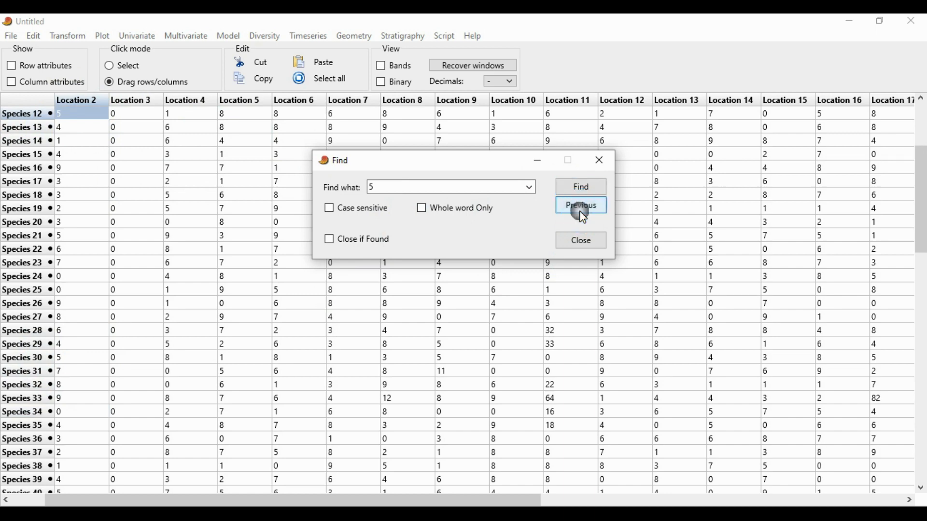
click(599, 162)
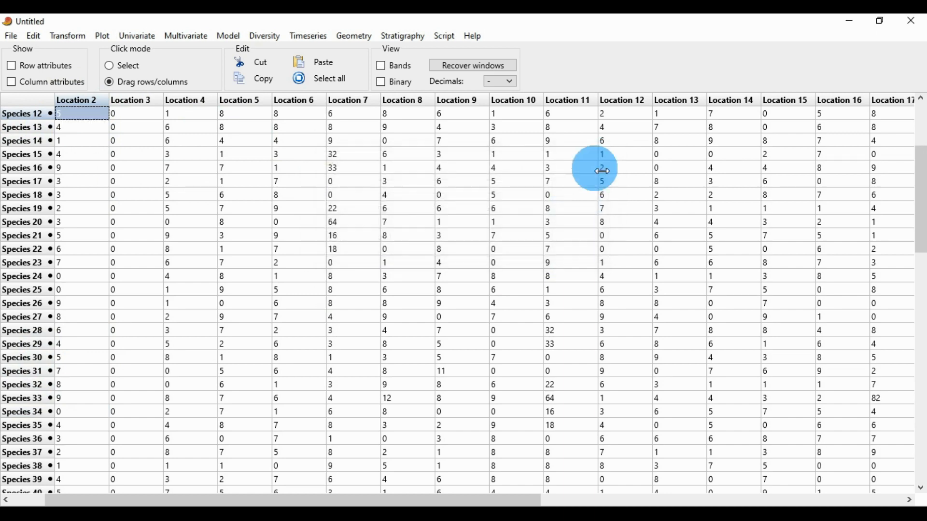
With a Species 1 cell selected, set the row color of the All group to Brown and close the Row colors/symbols dialog.
scroll(372, 260, up, 4)
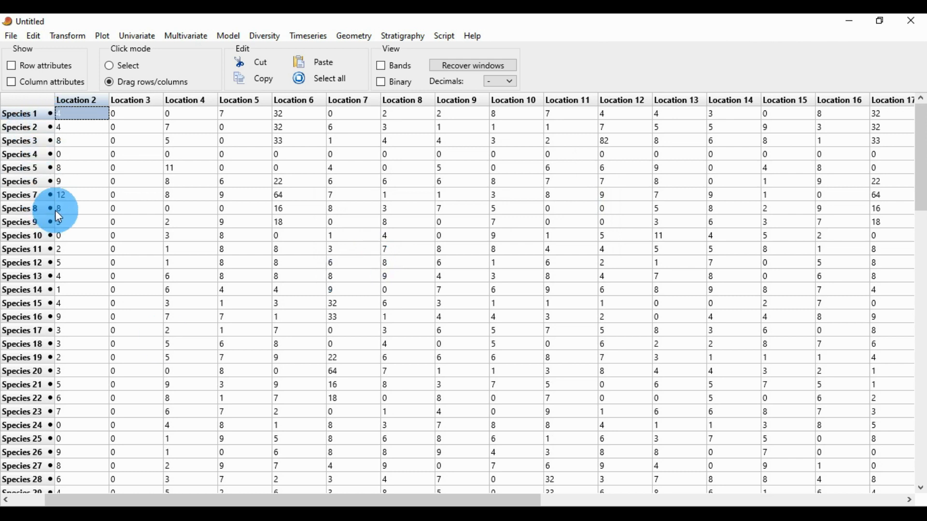
click(33, 36)
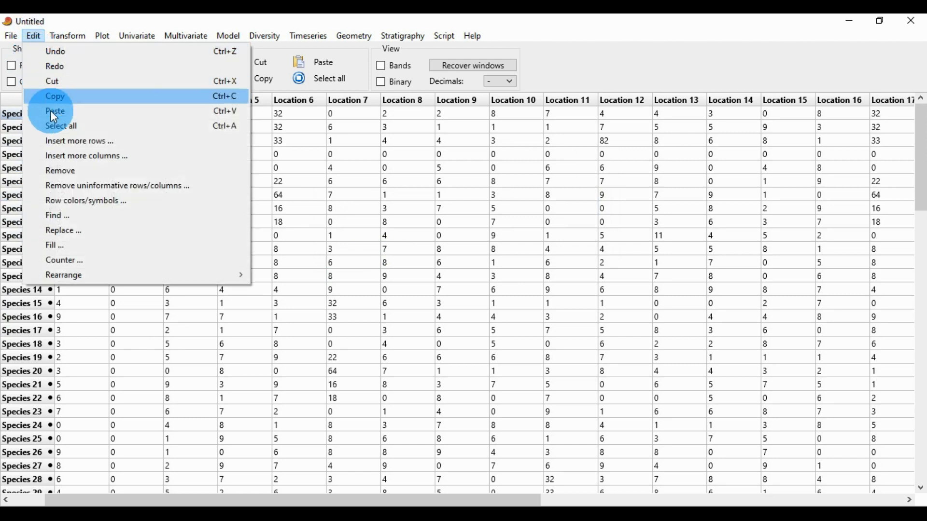
click(92, 201)
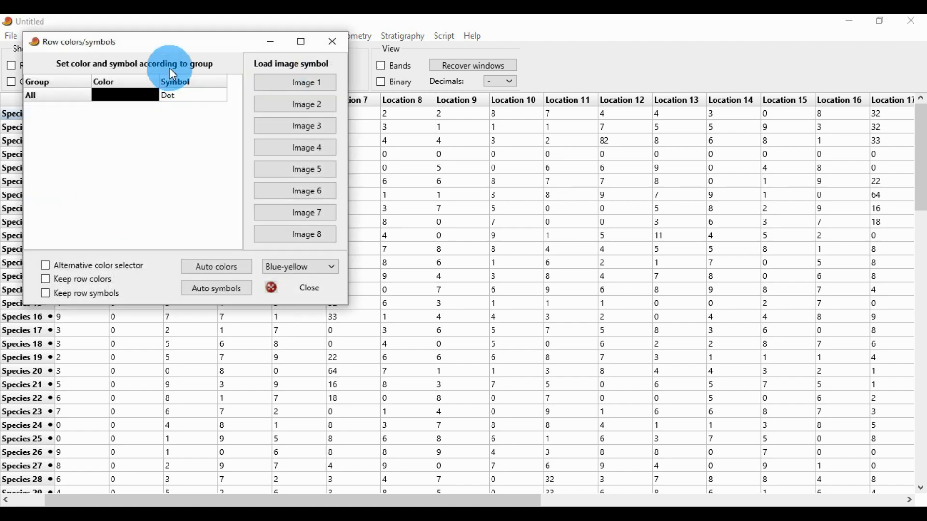
drag(183, 49, 367, 96)
click(243, 152)
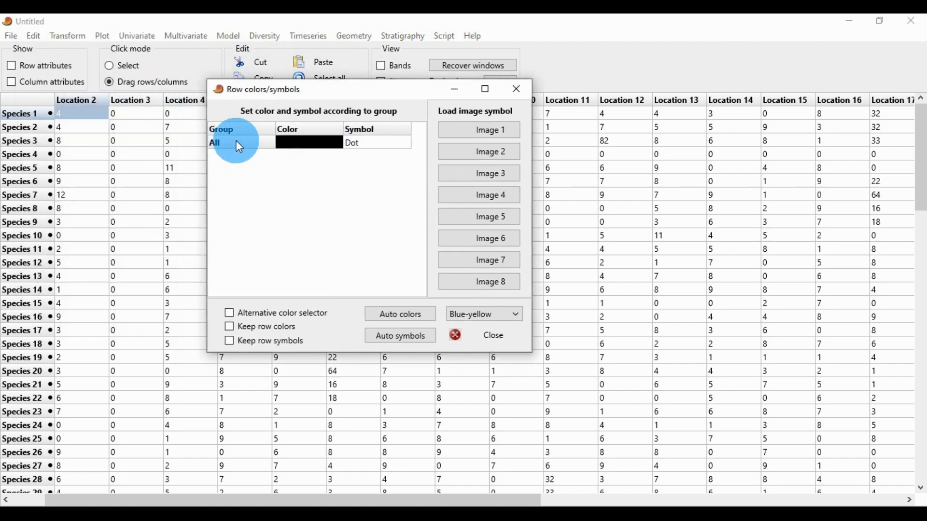
click(299, 142)
click(307, 145)
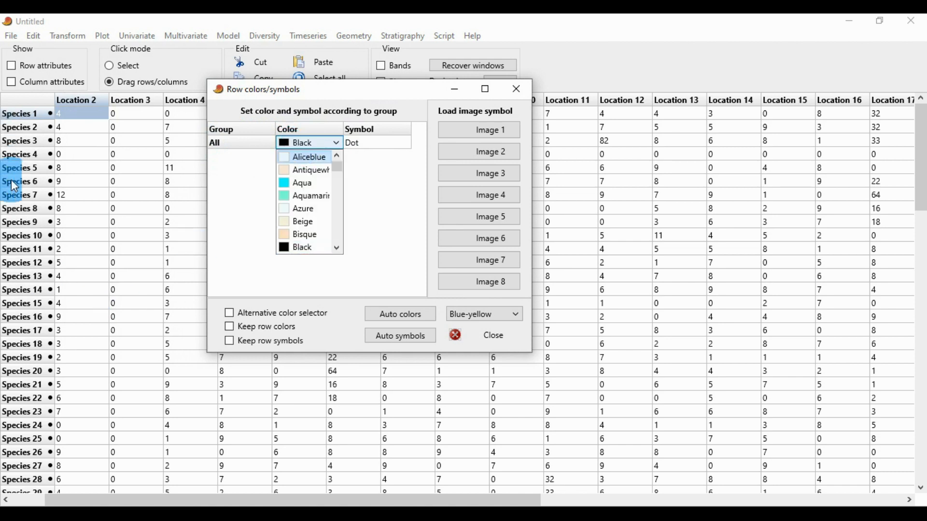
click(299, 197)
scroll(322, 222, down, 3)
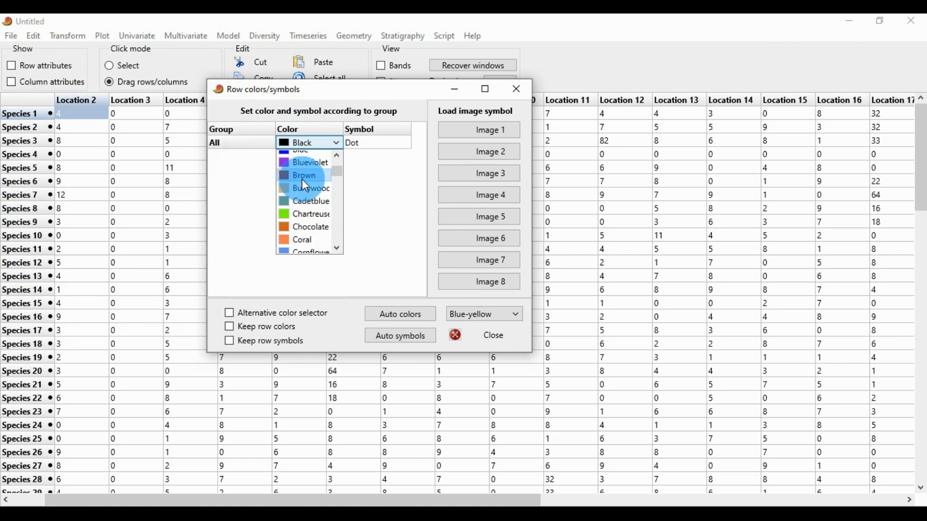
click(314, 177)
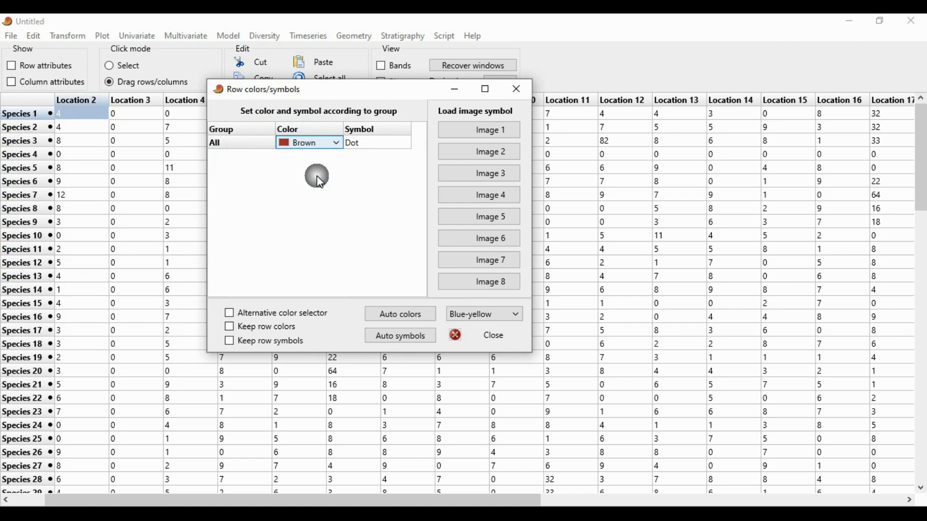
click(497, 333)
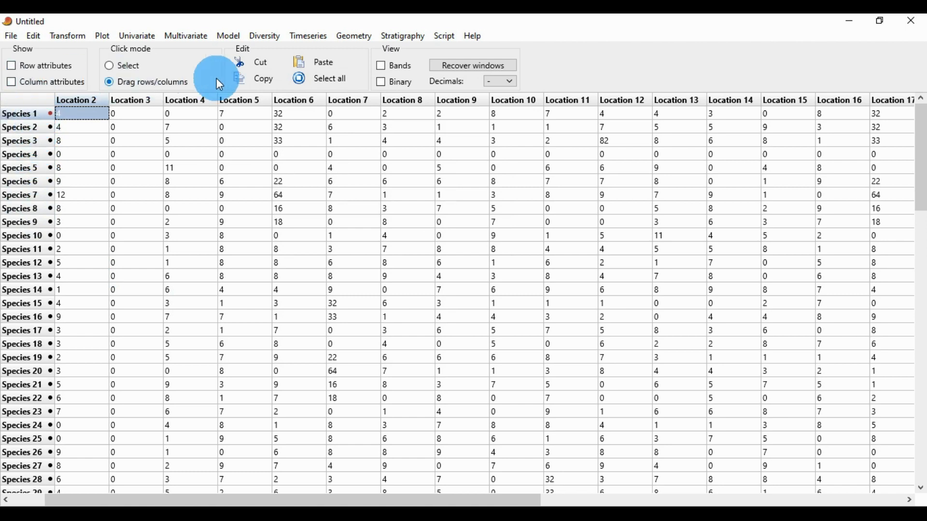
Select the whole table, reduce the selection to the Species 1 cell of Location 1, and show the row attributes.
click(309, 80)
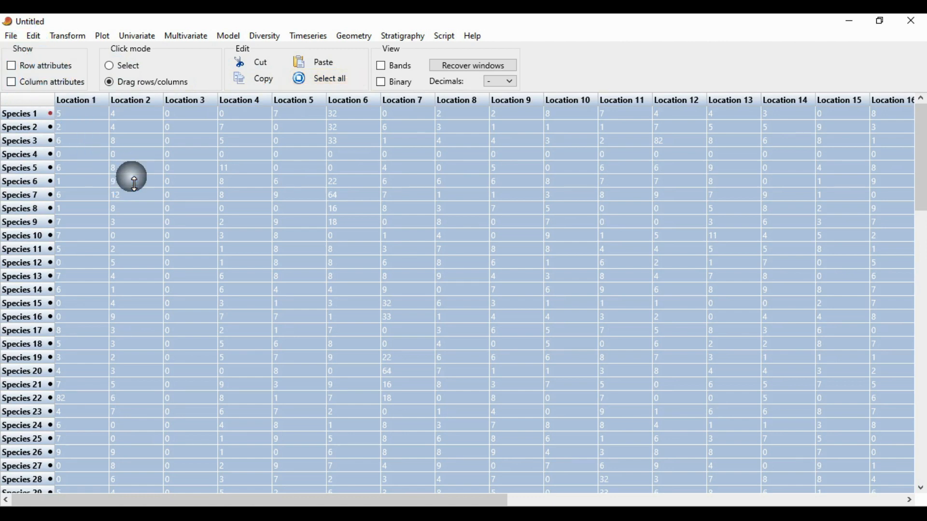
click(90, 113)
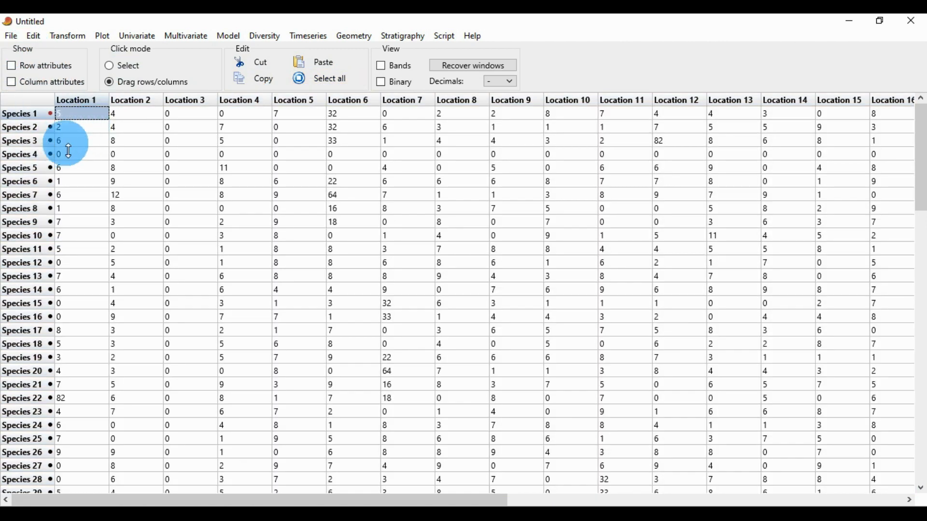
click(11, 65)
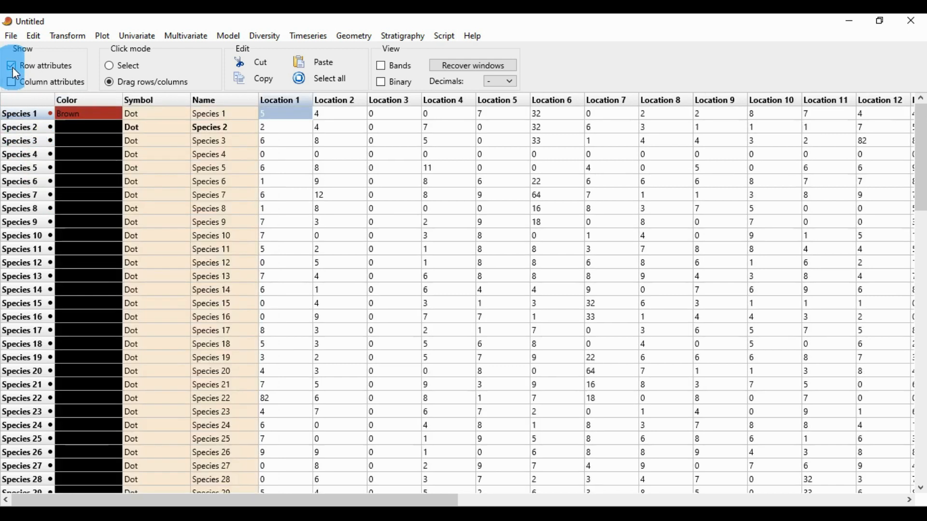
Set the row color of Species 2 to Aqua and of Species 3 to Antiquewhite.
click(72, 128)
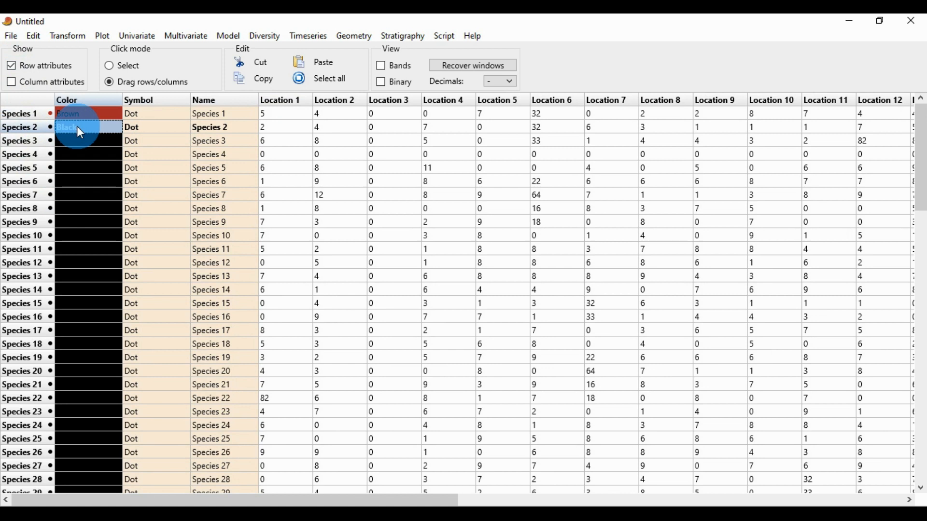
click(75, 127)
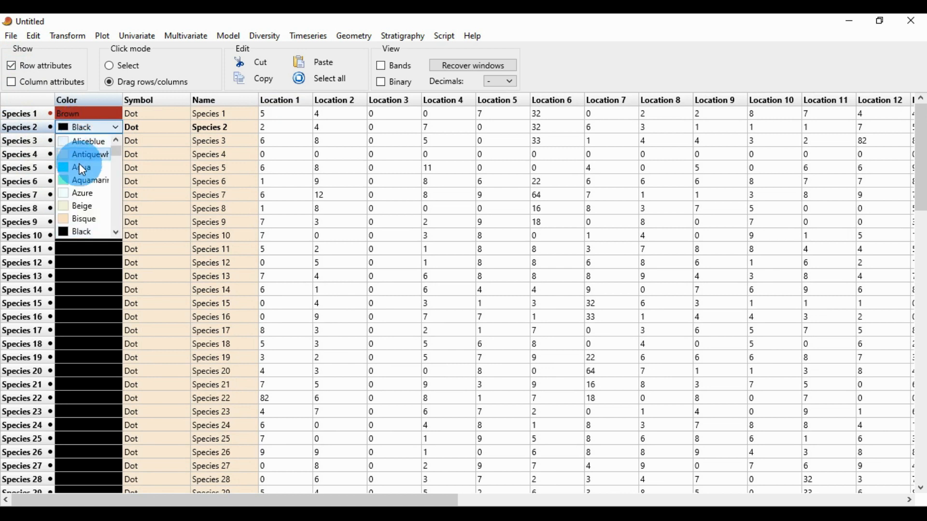
click(97, 167)
click(76, 141)
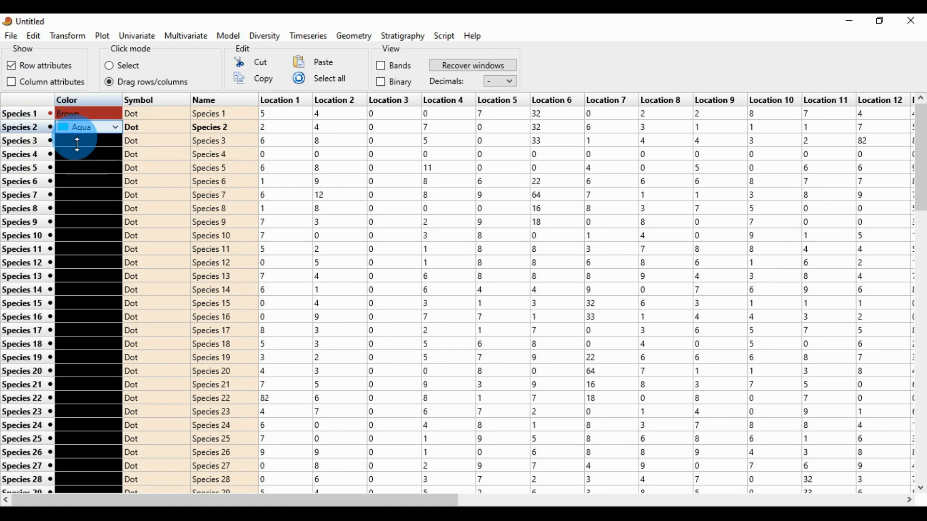
click(77, 142)
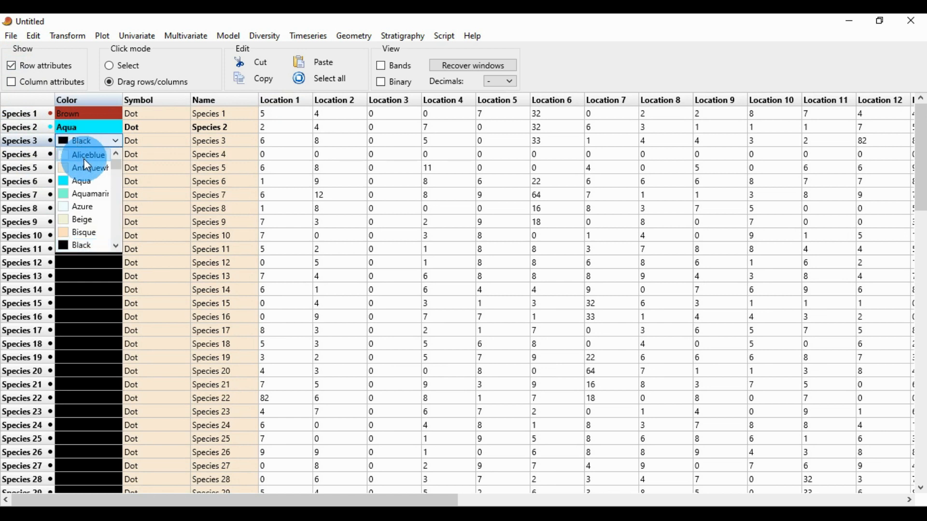
click(83, 158)
Set the row color of Species 4 to Darkblue and of Species 5 to Floralwhite.
click(77, 155)
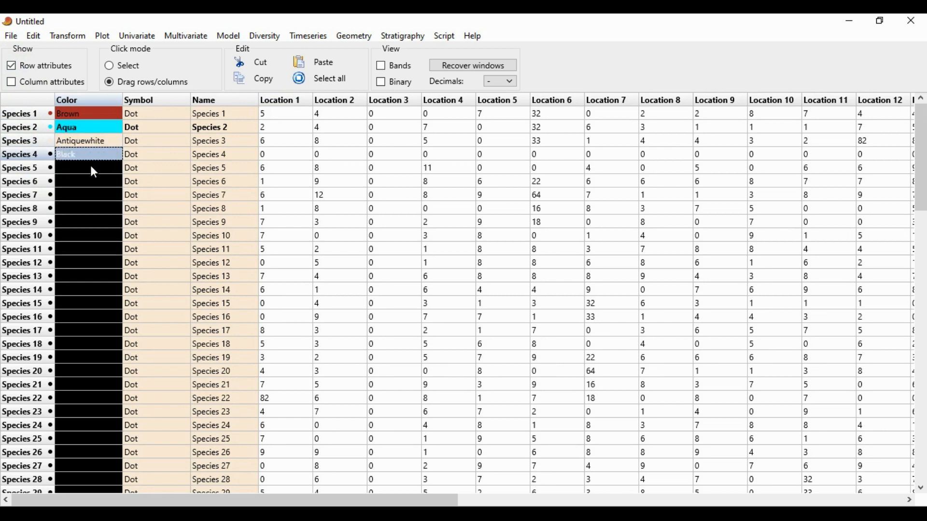
click(85, 158)
scroll(114, 180, down, 6)
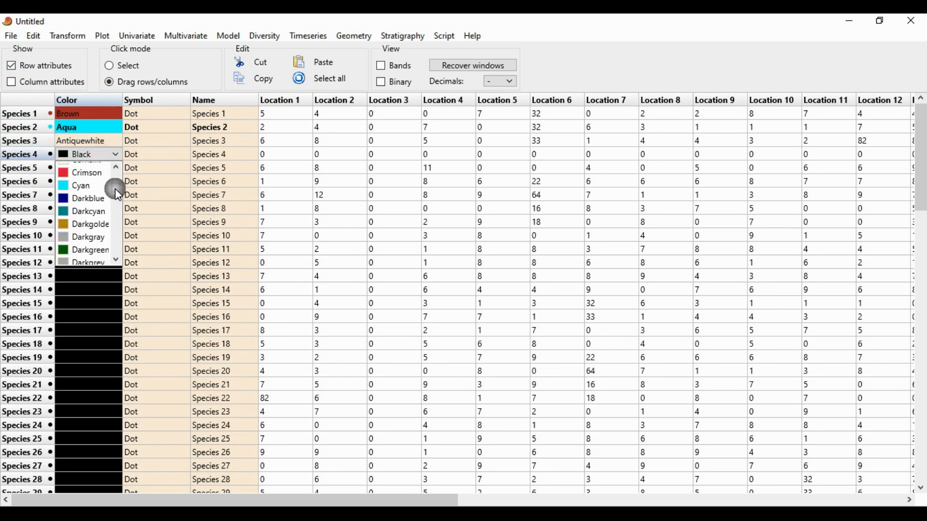
click(93, 197)
click(79, 172)
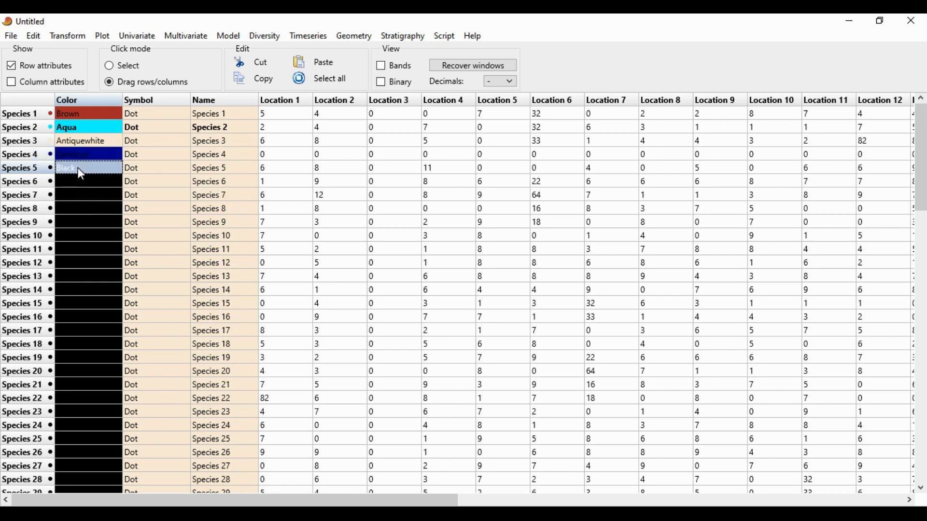
click(79, 171)
drag(115, 198, 112, 216)
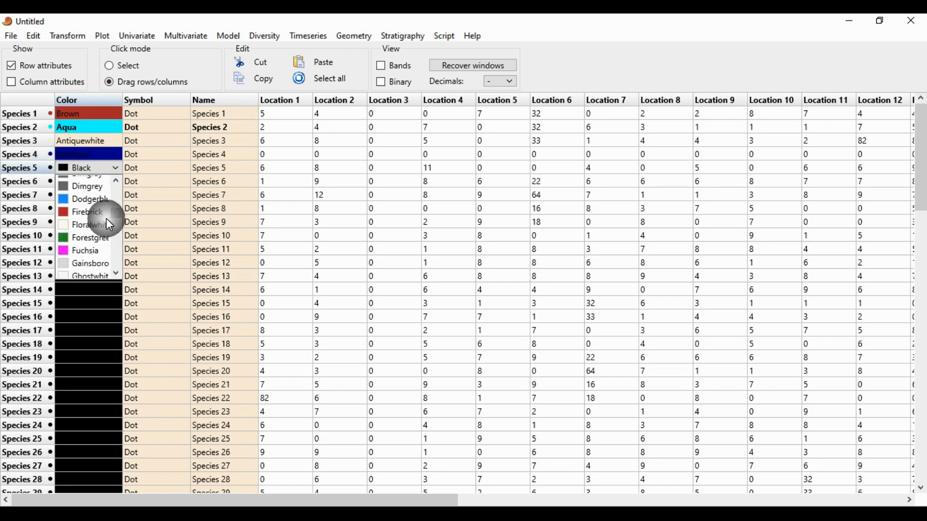
click(93, 222)
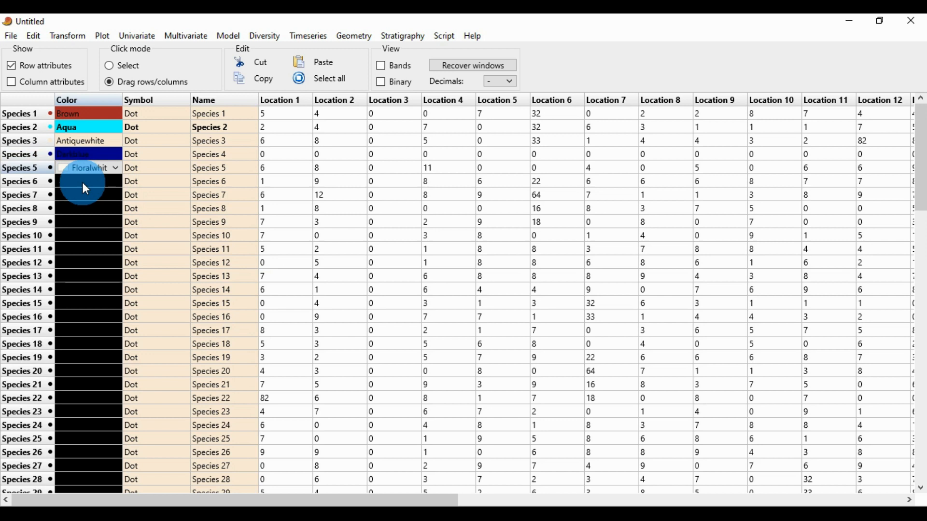
Set the row color of Species 6 to Darkgreen.
click(83, 183)
click(82, 183)
drag(116, 211, 118, 220)
click(100, 193)
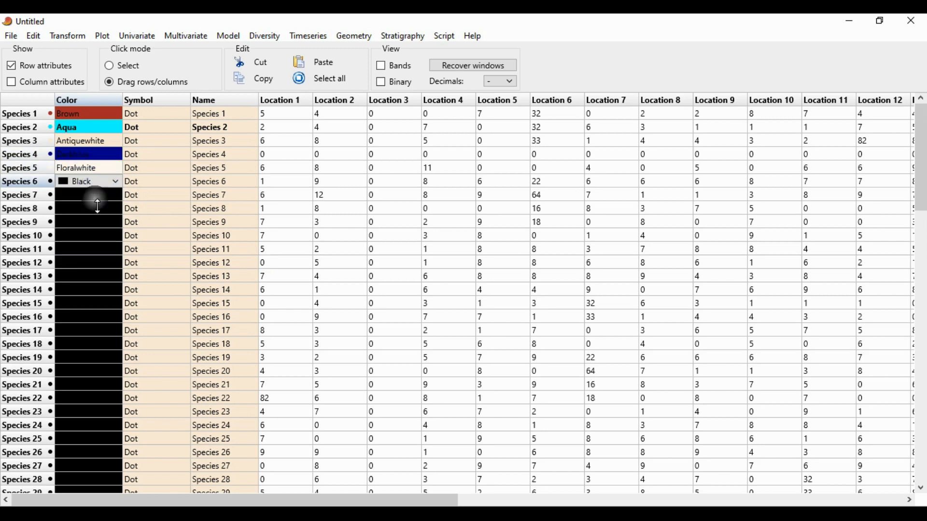
click(150, 130)
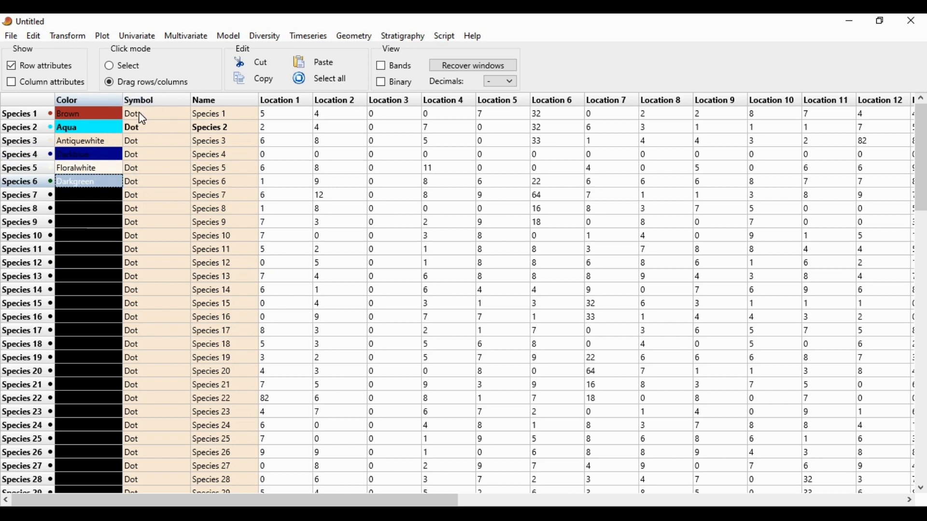
Look through the available symbols for Species 1 and set its row symbol to Plus.
click(143, 116)
click(140, 113)
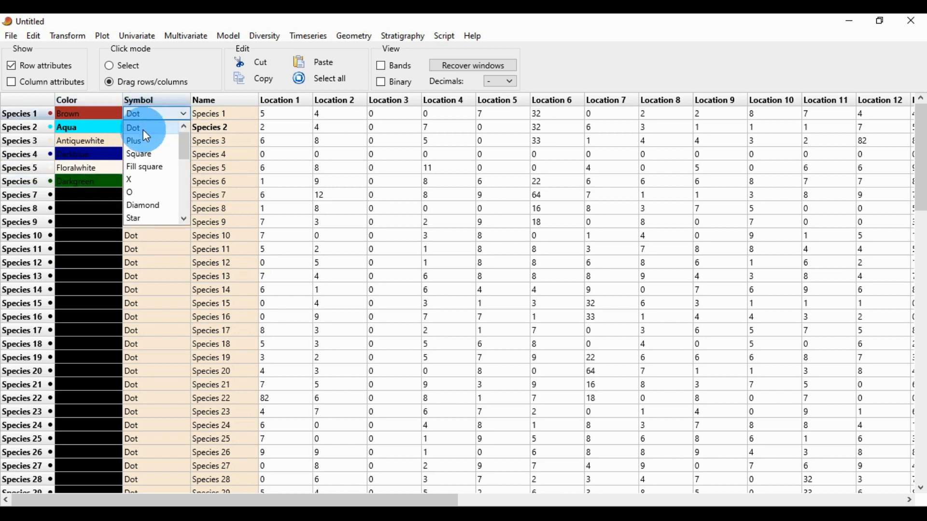
scroll(148, 200, down, 2)
scroll(151, 200, down, 3)
scroll(151, 200, up, 6)
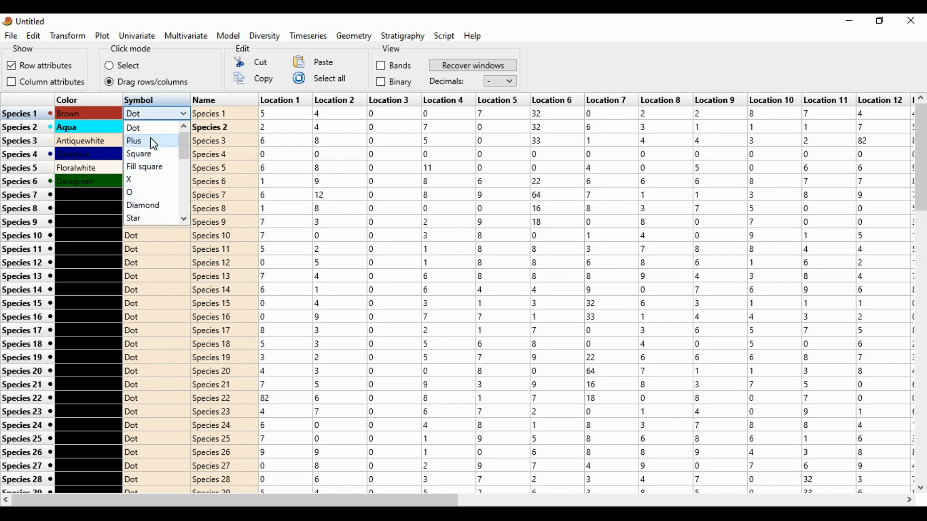
click(150, 140)
Set the row symbol of Species 2 to Square and hide the row attributes.
click(147, 128)
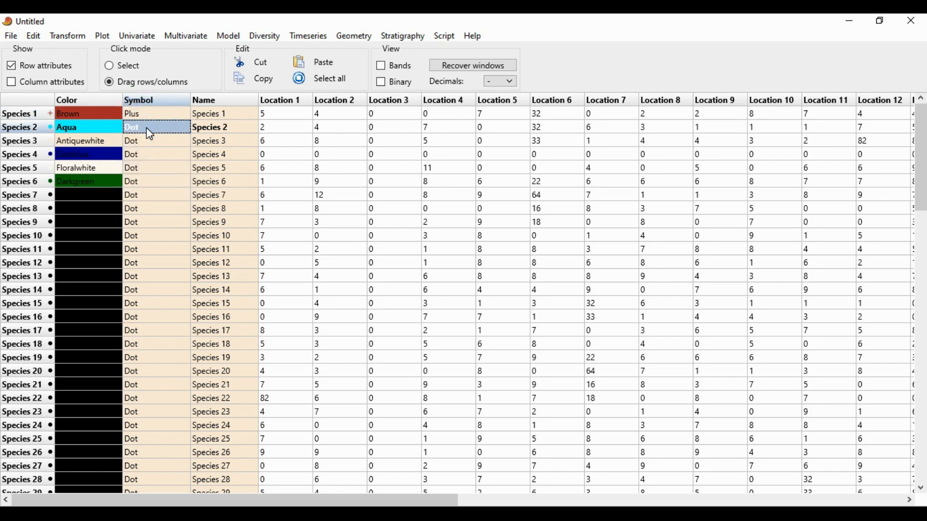
click(147, 128)
click(156, 168)
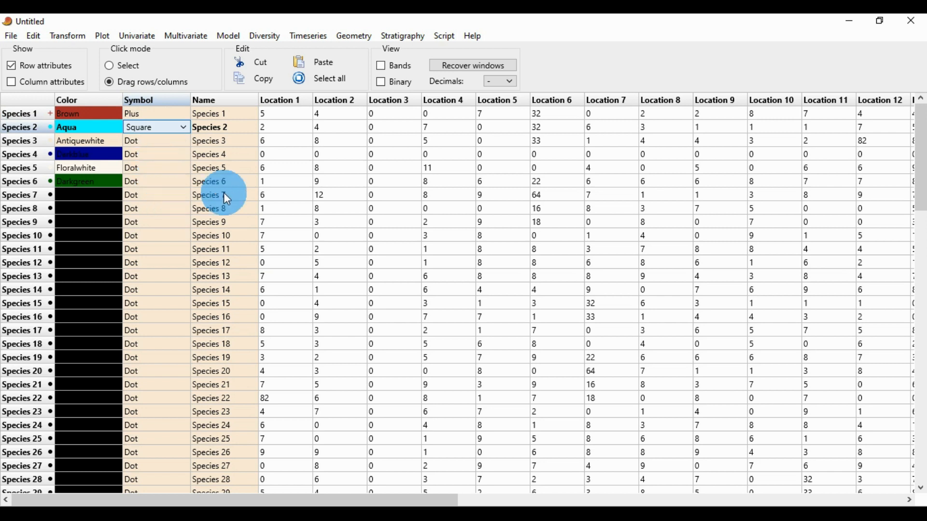
click(339, 156)
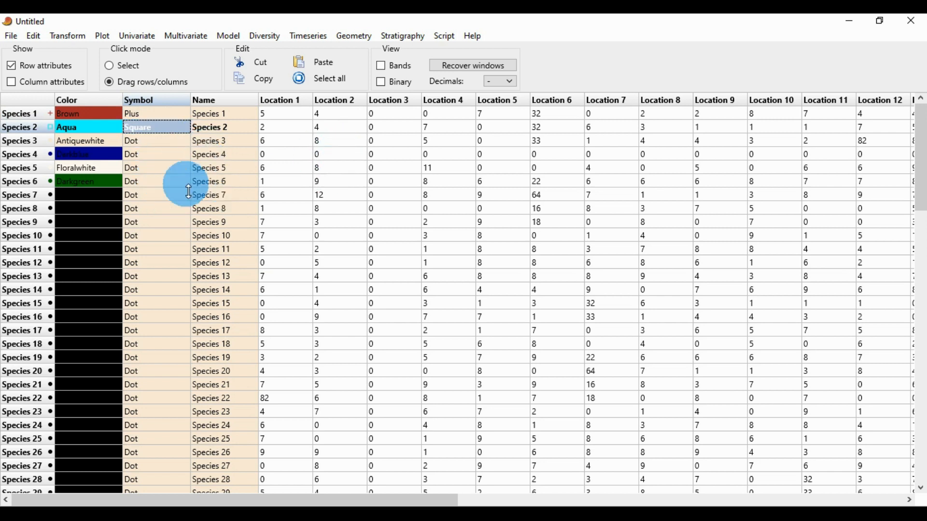
click(9, 65)
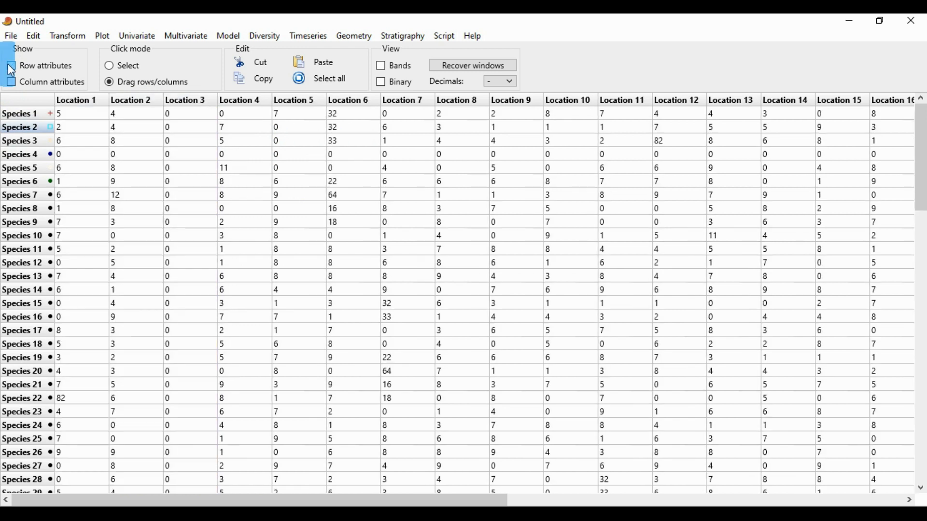